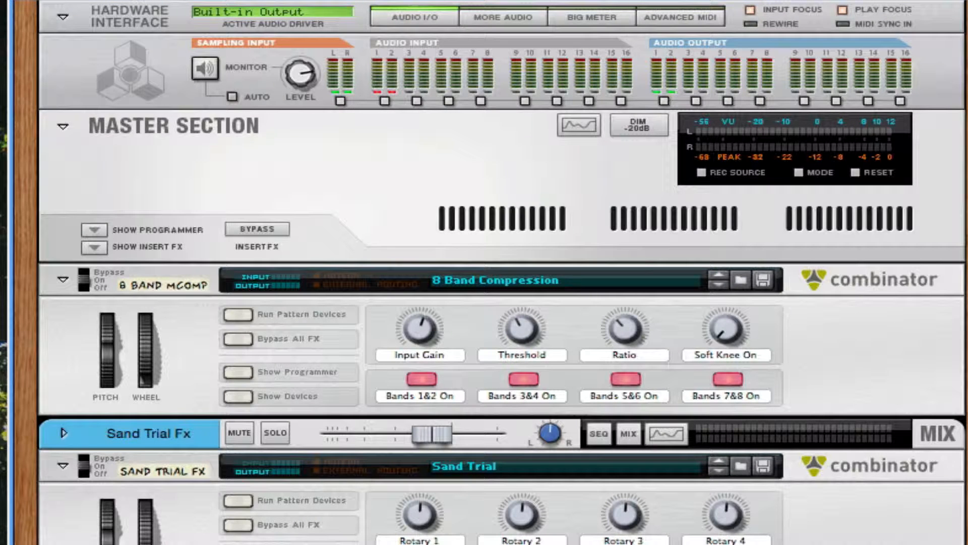
- Show the devices inside the Sand Trial combinator and examine the Thor programmer, modulation routings, step sequencer and Pulveriser
click(238, 544)
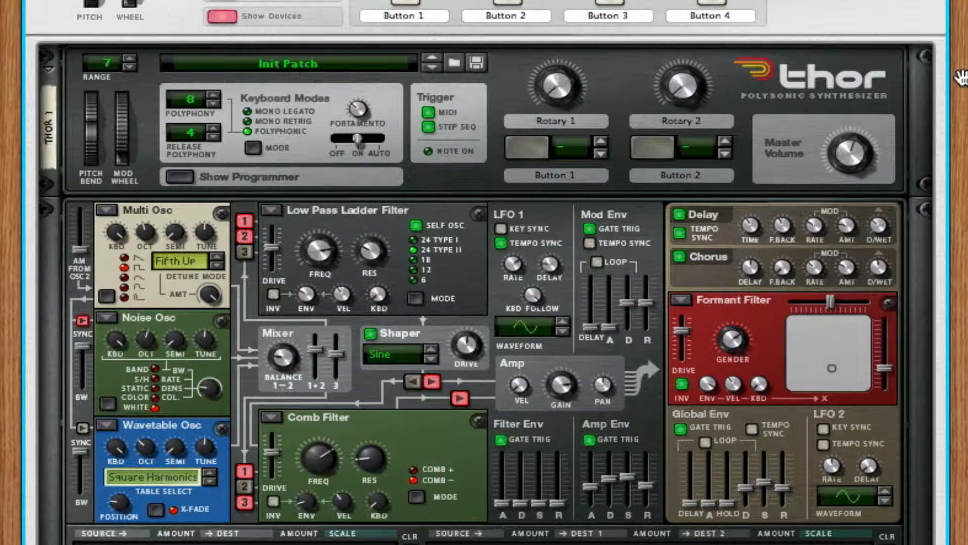
scroll(960, 77, down, 5)
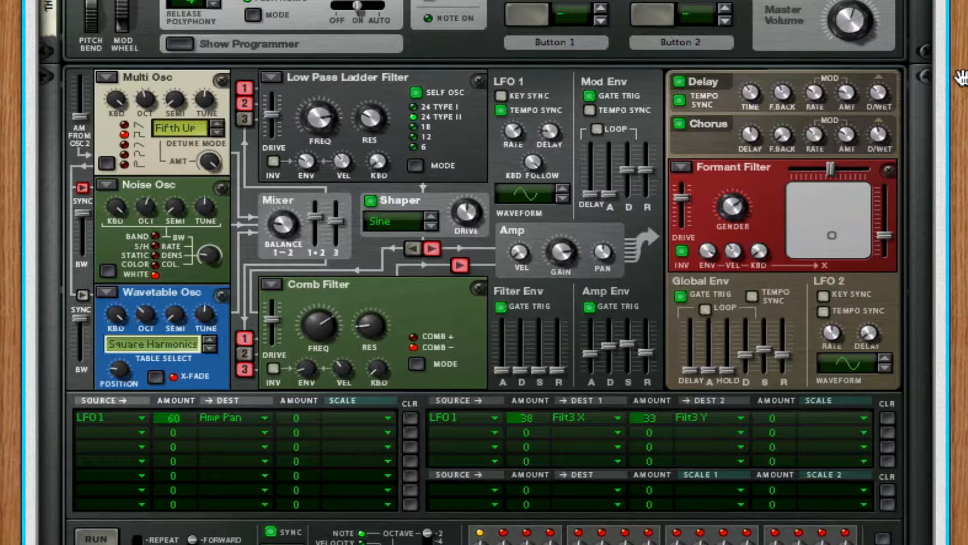
scroll(960, 76, down, 3)
scroll(961, 77, down, 1)
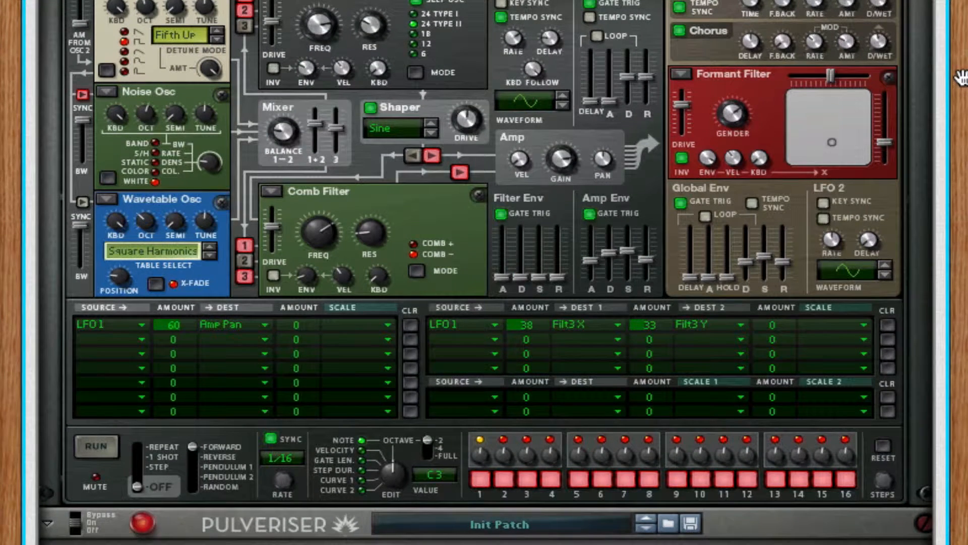
scroll(961, 77, down, 2)
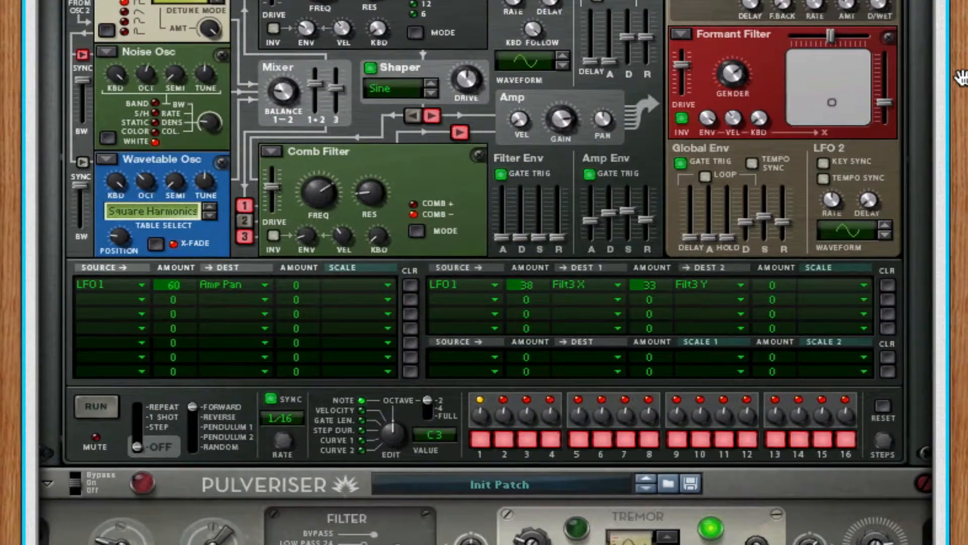
scroll(961, 77, down, 3)
scroll(961, 77, down, 1)
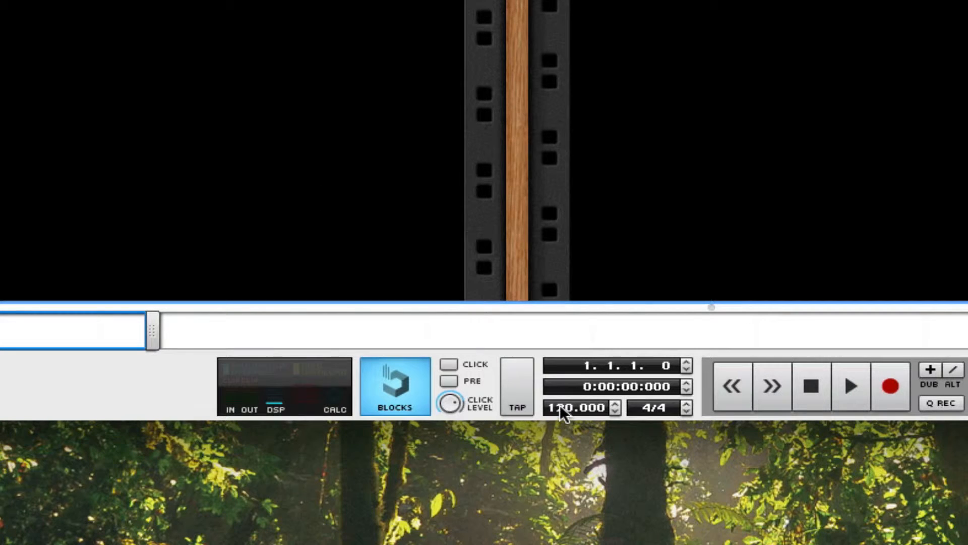
- Set the song tempo to 100 and add a Thor Polysonic Synthesizer with its programmer shown
drag(560, 405, 561, 494)
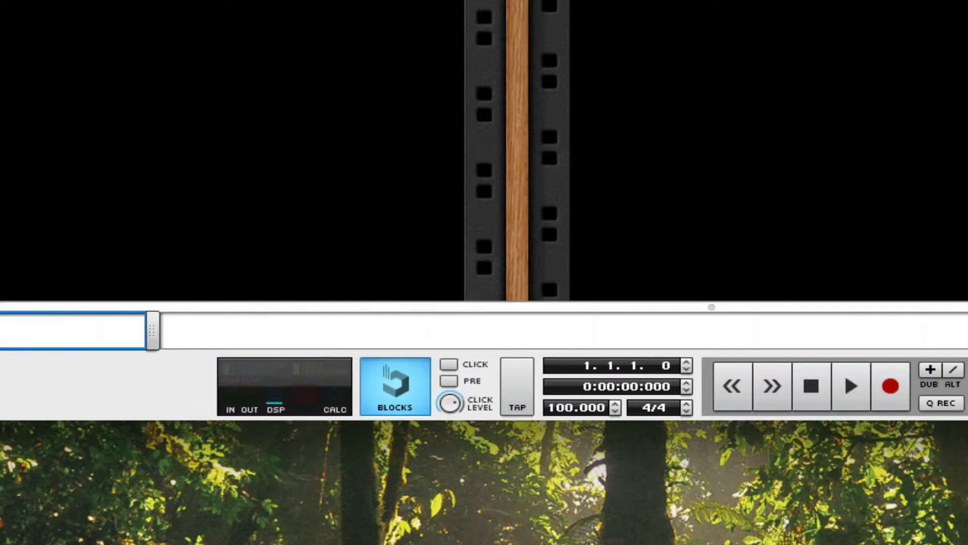
right_click(66, 0)
mouse_move(139, 54)
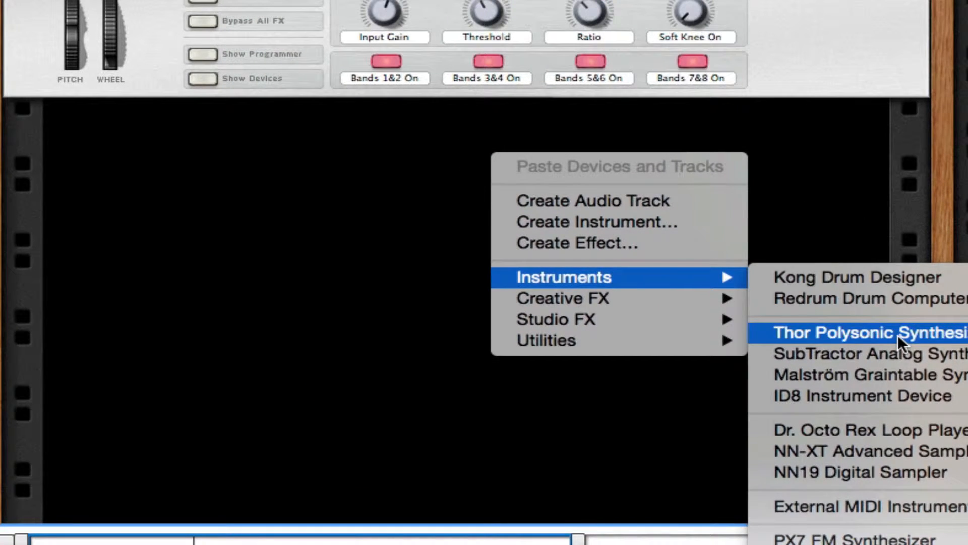
click(470, 112)
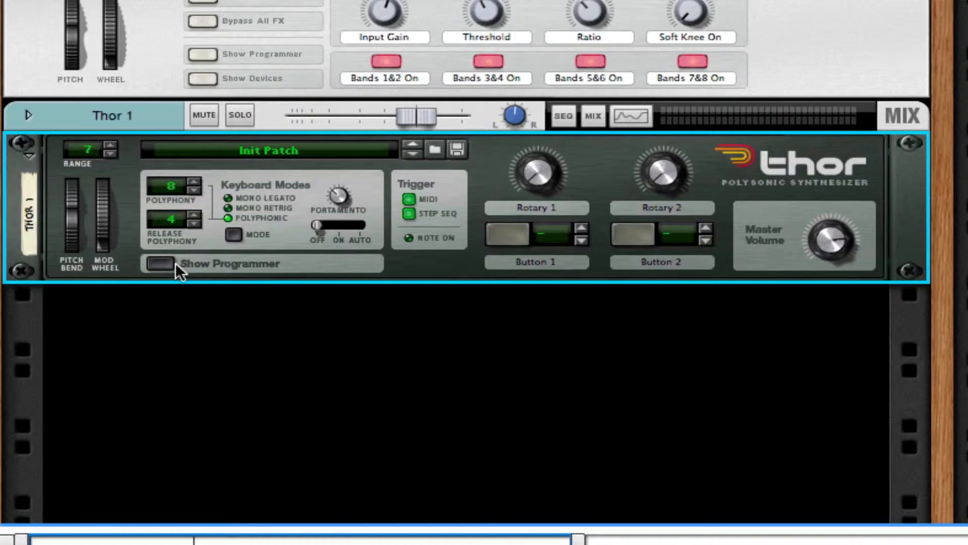
click(161, 263)
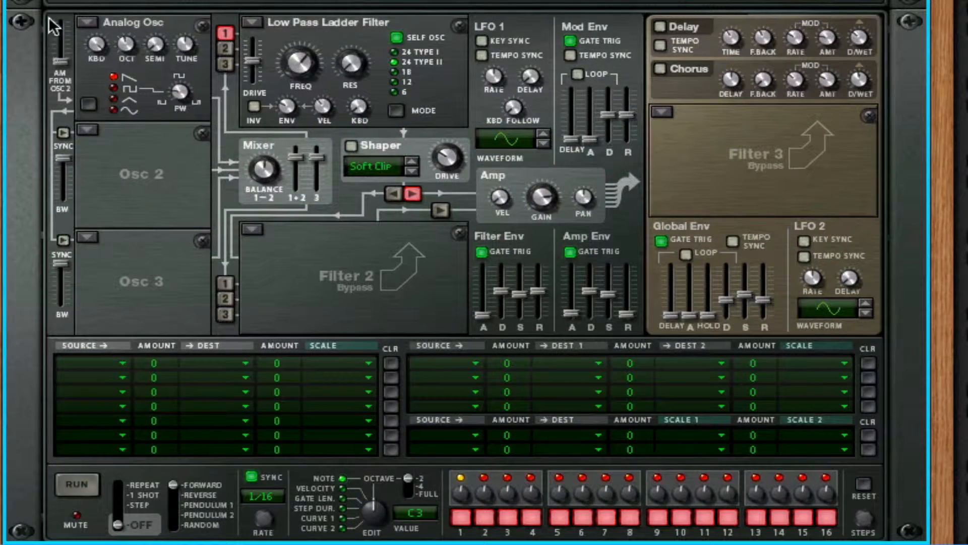
- Set oscillator 1 to Multi Oscillator with the Fifth Up detune mode and adjust its detune amount
click(83, 21)
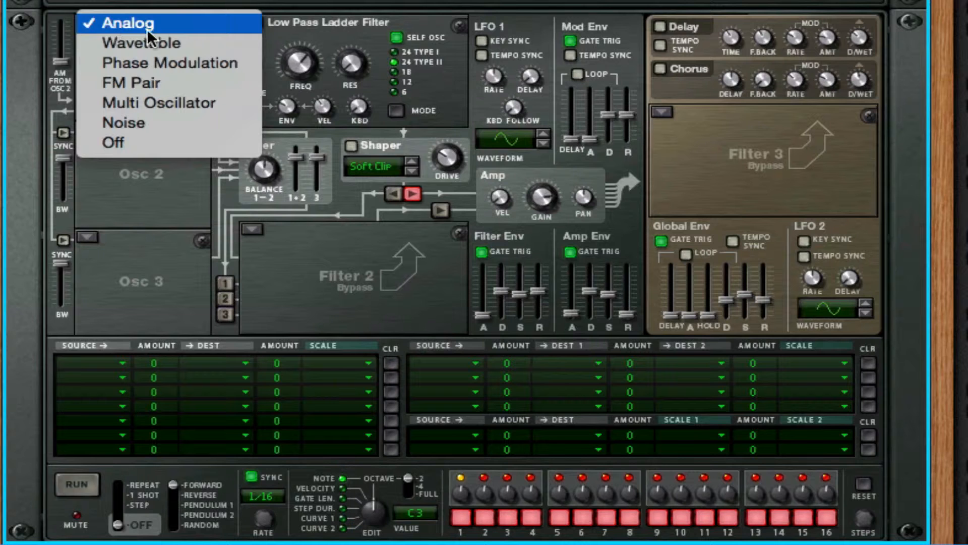
click(154, 99)
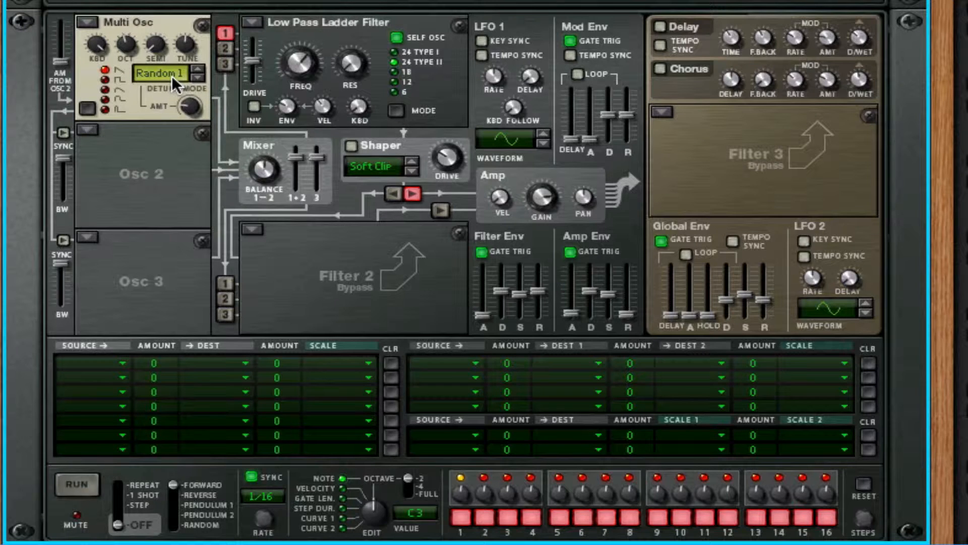
click(199, 79)
click(199, 78)
drag(190, 103, 183, 50)
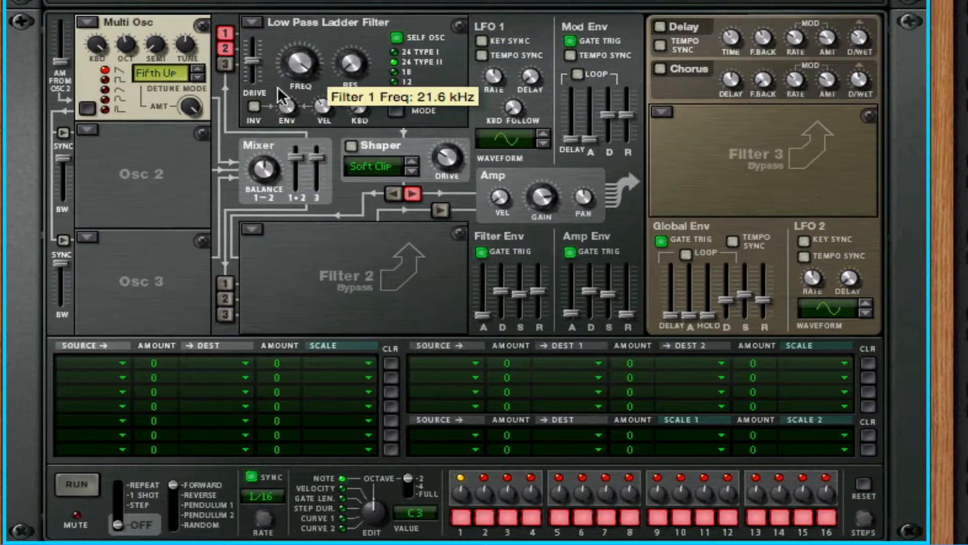
- Load a Noise oscillator in slot 2, then set the mixer's oscillator 1-2 balance to about 16 and slightly lower their shared level
click(93, 128)
click(126, 109)
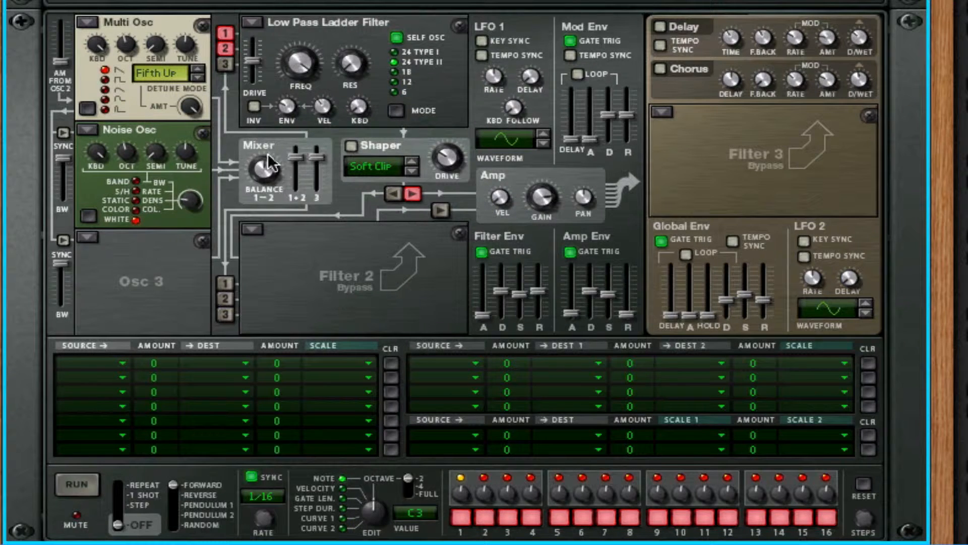
drag(262, 178, 257, 284)
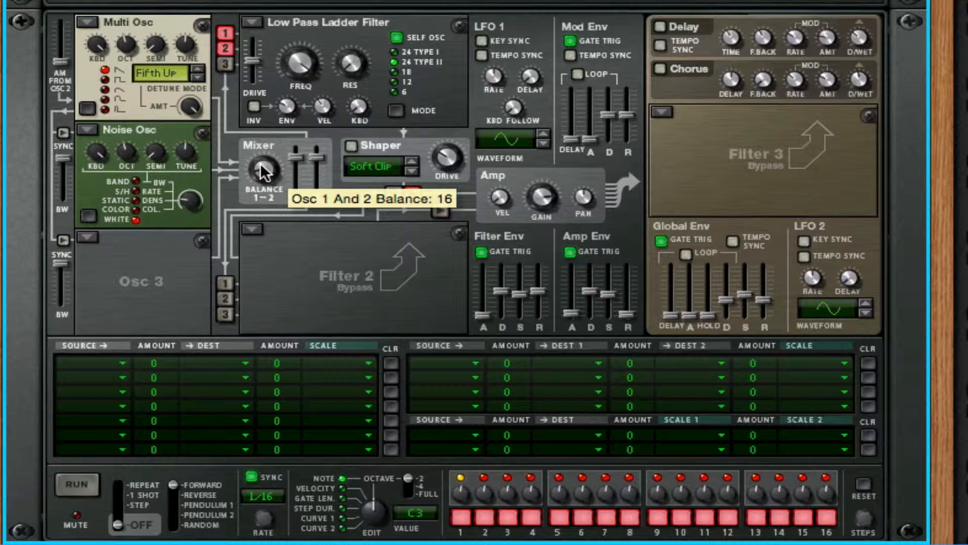
mouse_move(262, 171)
mouse_down()
mouse_move(266, 151)
mouse_move(259, 175)
mouse_up()
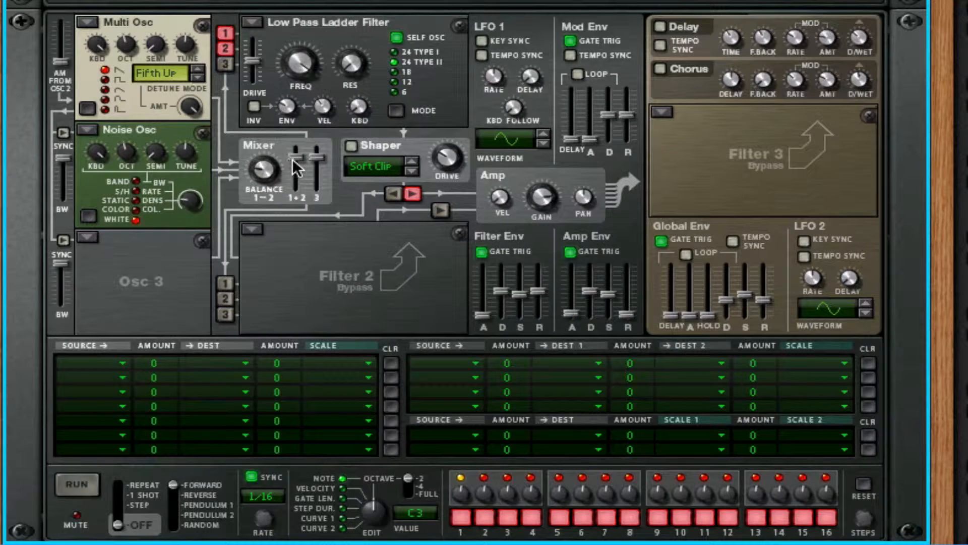
drag(292, 159, 293, 169)
- Set oscillator 3 to Wavetable and choose the Square Harmonics table
click(84, 235)
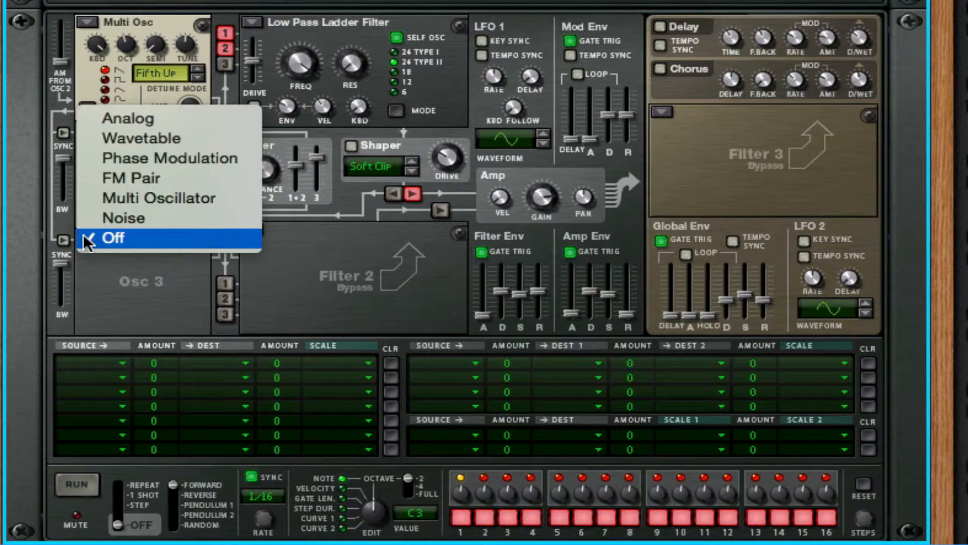
click(180, 136)
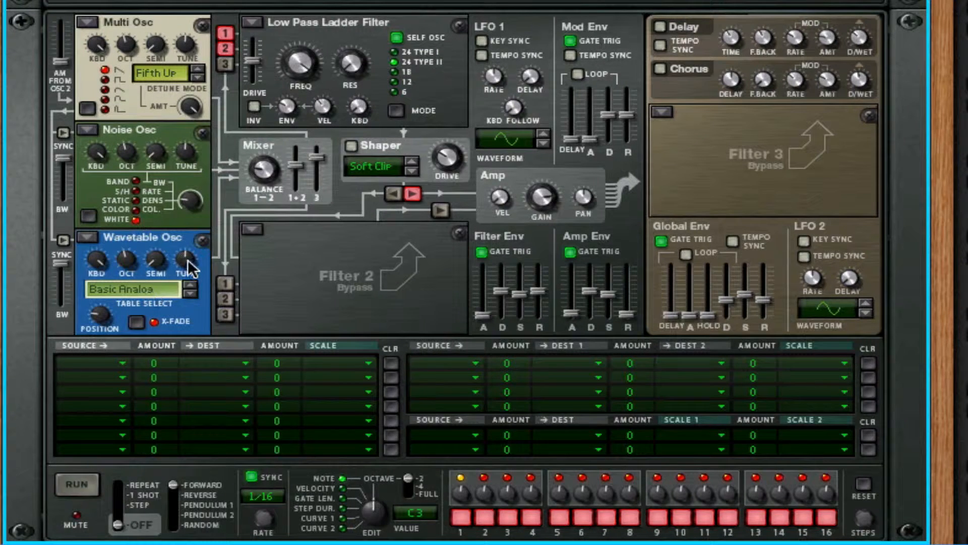
click(158, 288)
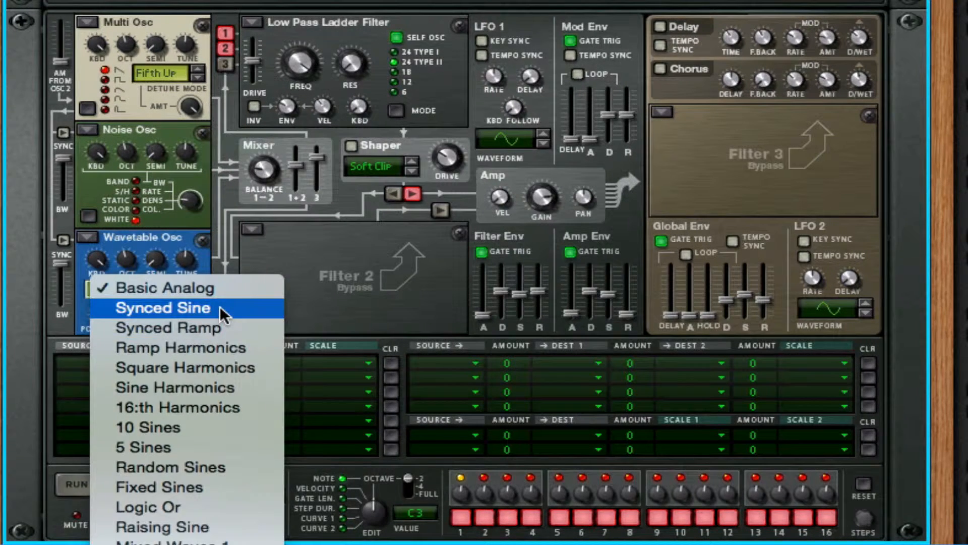
click(221, 368)
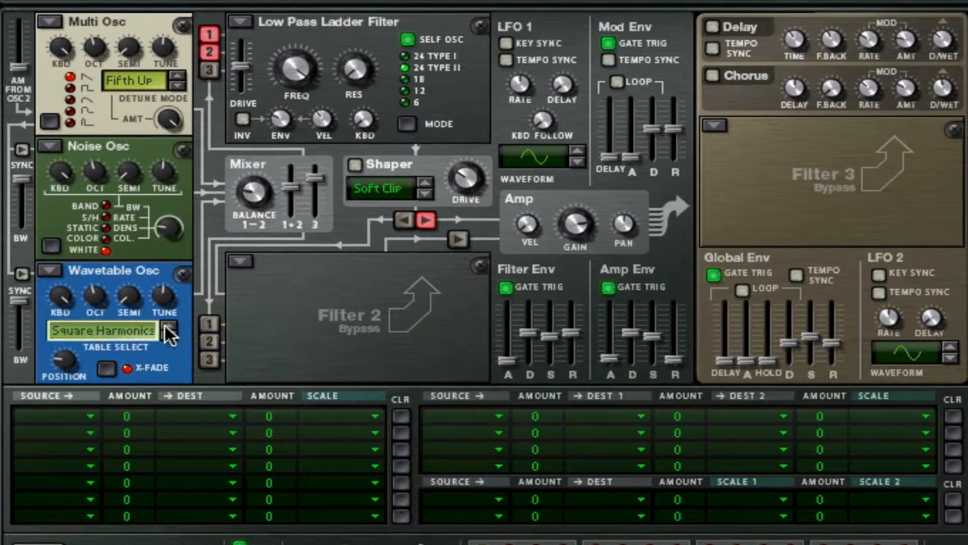
- Route only oscillator 3 into filter 1 and try the Basic Analog wavetable
click(210, 34)
click(208, 52)
click(209, 70)
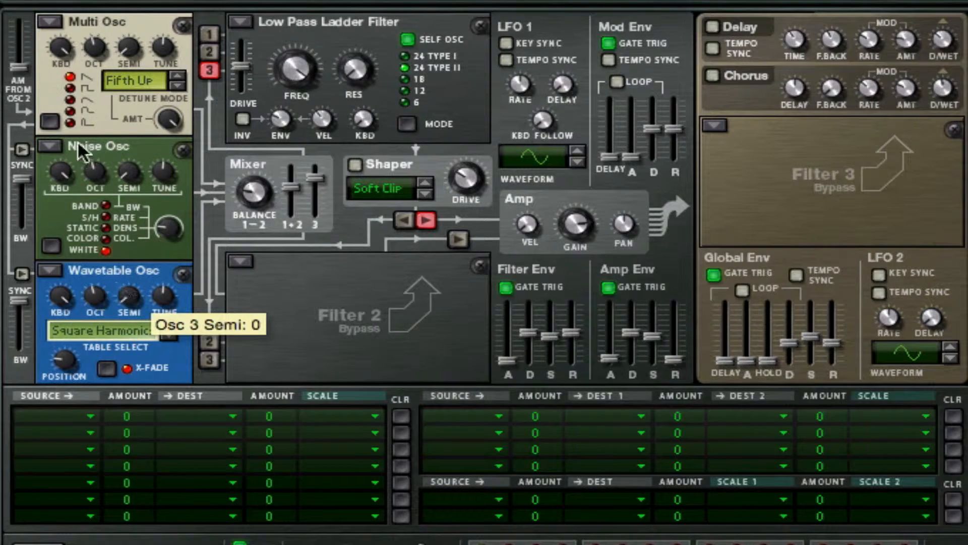
click(84, 329)
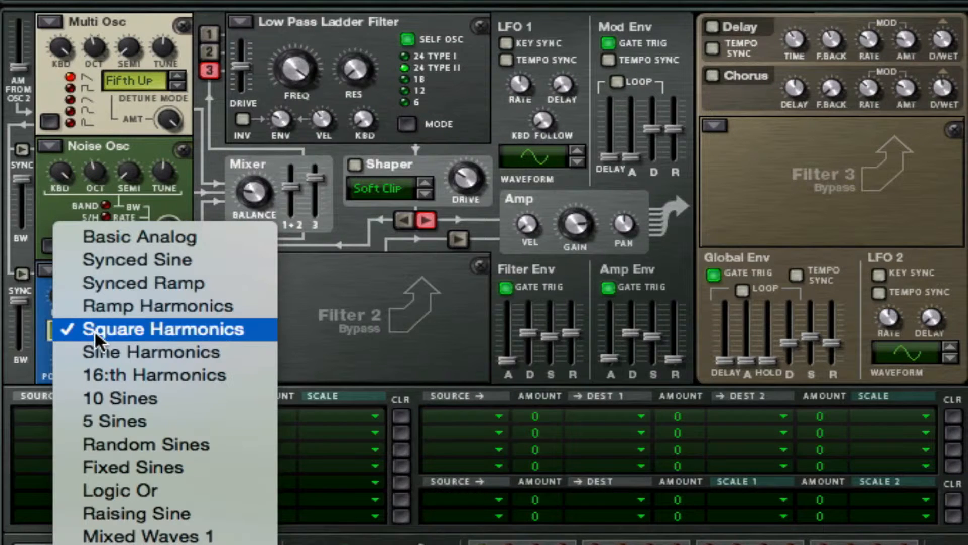
click(216, 238)
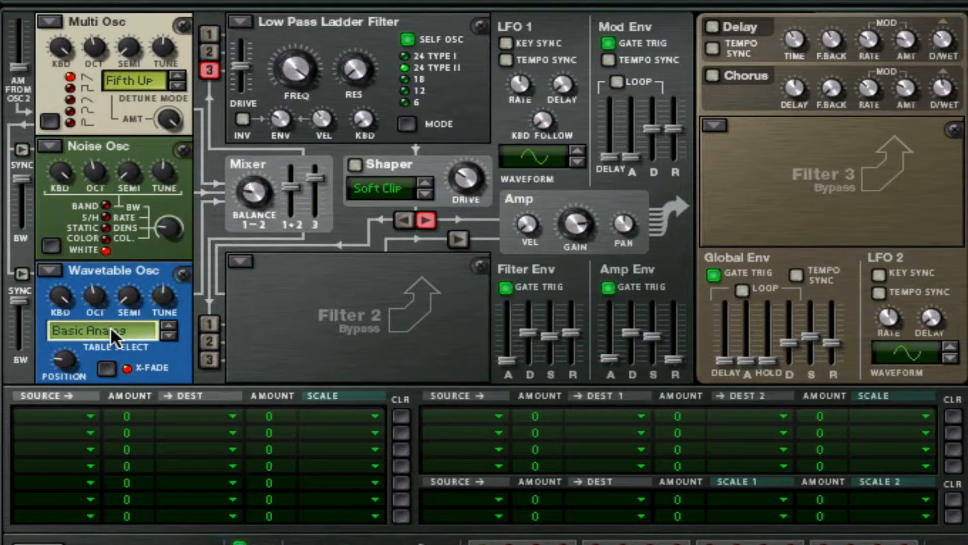
- Return oscillator 3 to Square Harmonics and route oscillators 1 and 2 into filter 1 in place of oscillator 3
click(110, 326)
click(173, 422)
click(209, 33)
click(208, 53)
click(208, 69)
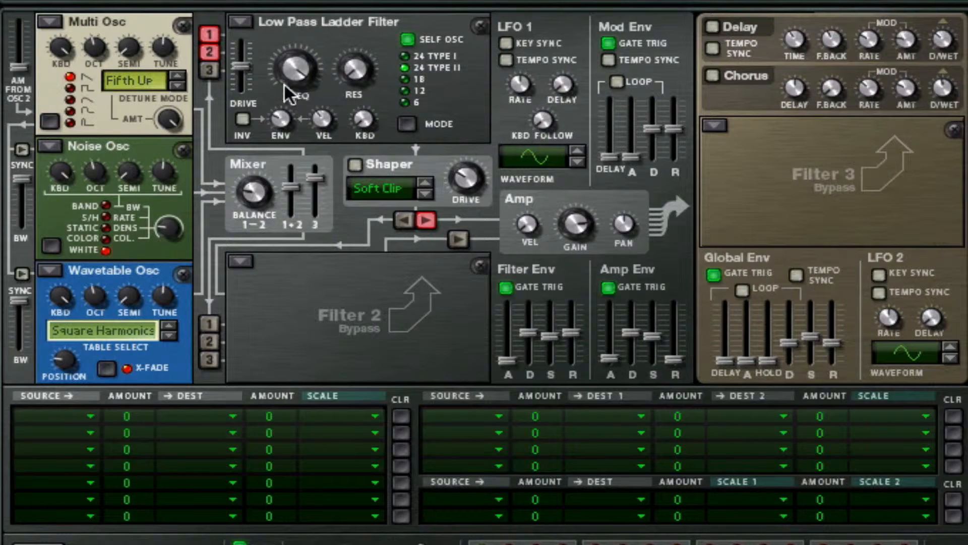
- Route oscillators 1 and 3 through filter 2 to the amp and set filter 2 to Comb
drag(343, 61, 358, 35)
click(209, 323)
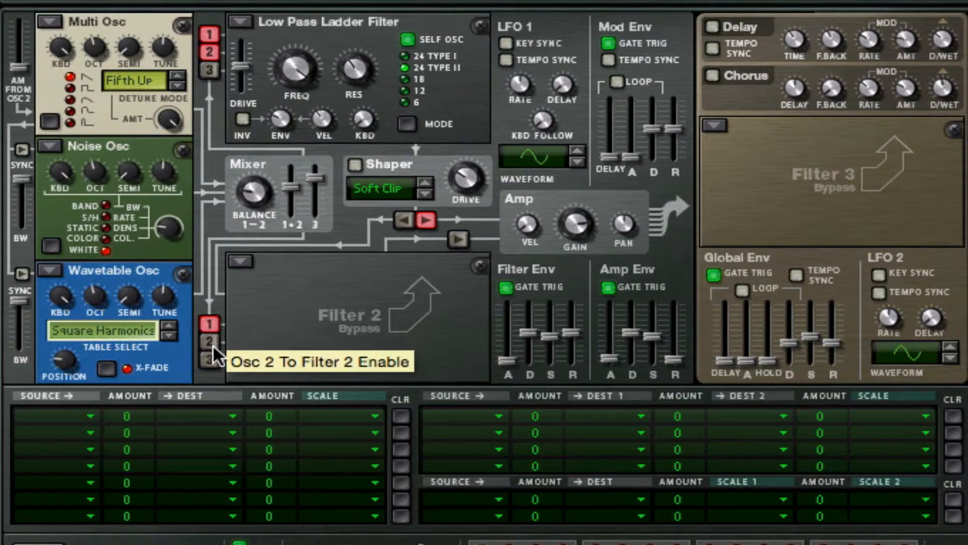
click(210, 359)
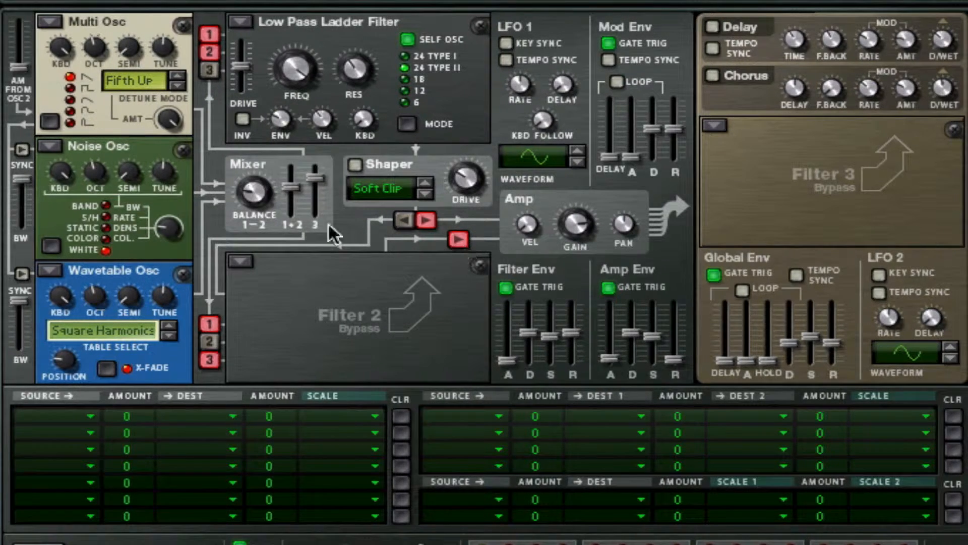
click(241, 260)
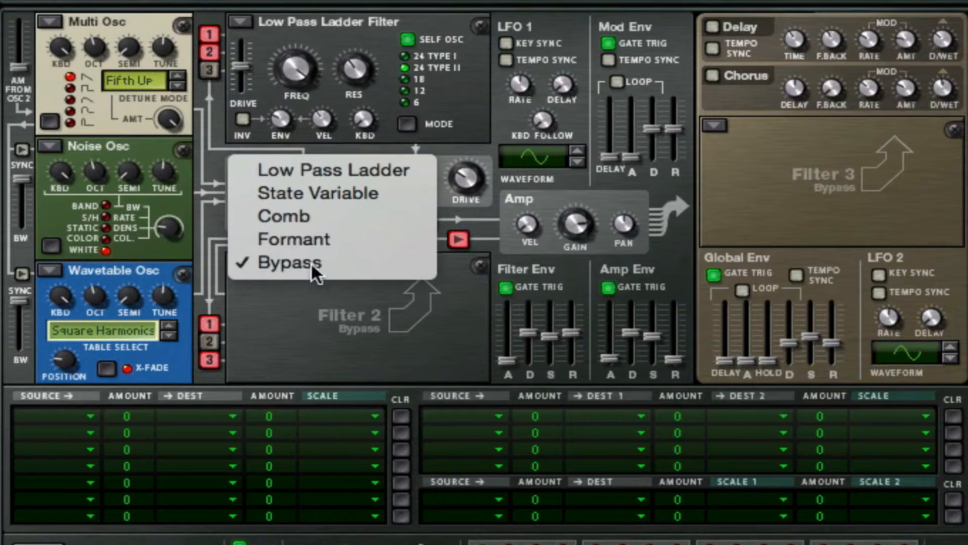
click(341, 224)
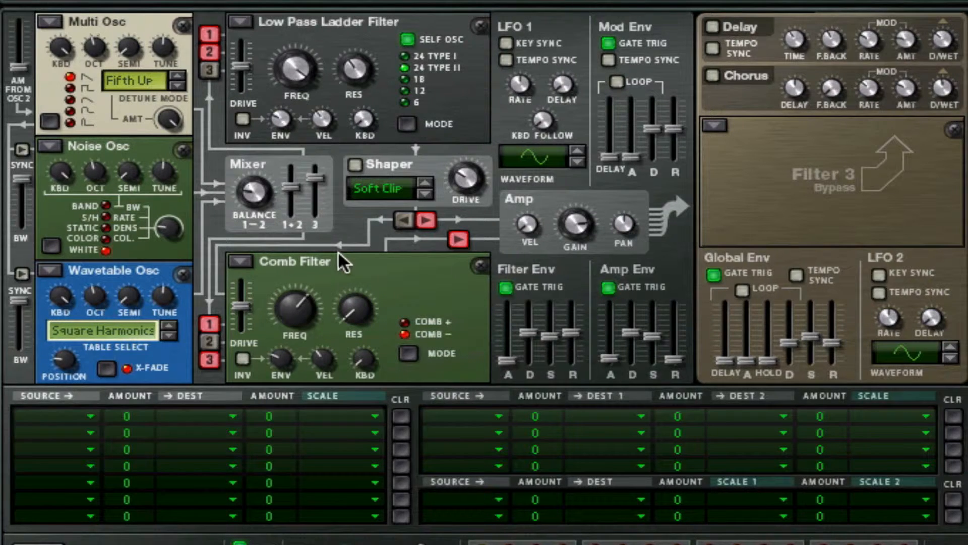
- Raise the Comb filter's frequency and resonance, and slightly increase its drive
drag(314, 302, 317, 265)
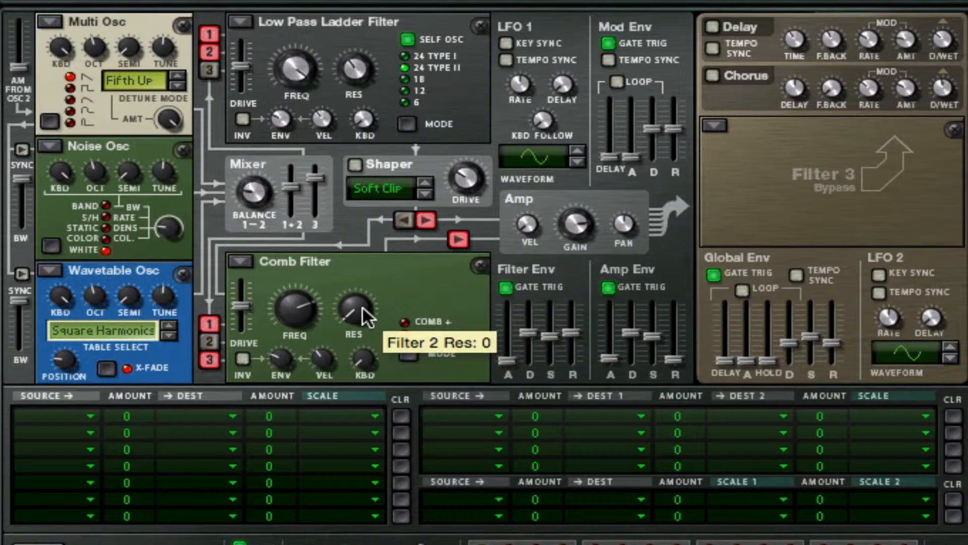
drag(362, 306, 374, 255)
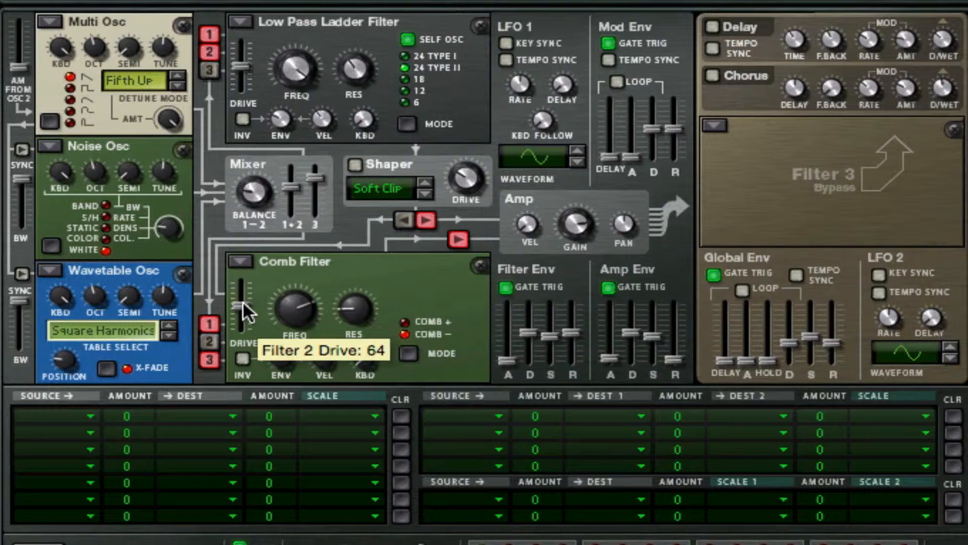
drag(243, 300, 241, 297)
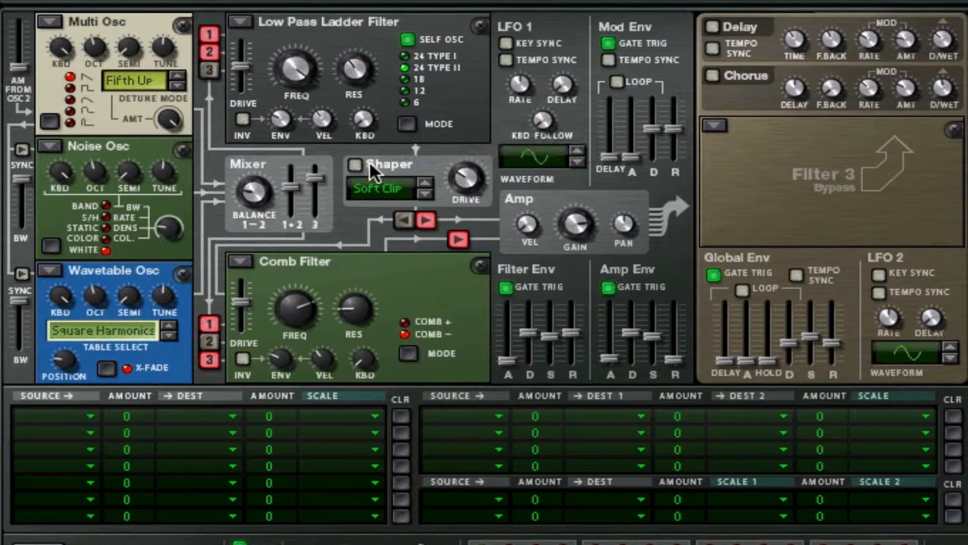
- Enable the Shaper in Sine mode and adjust its drive
click(356, 163)
click(428, 190)
click(427, 191)
click(427, 190)
drag(466, 178, 486, 101)
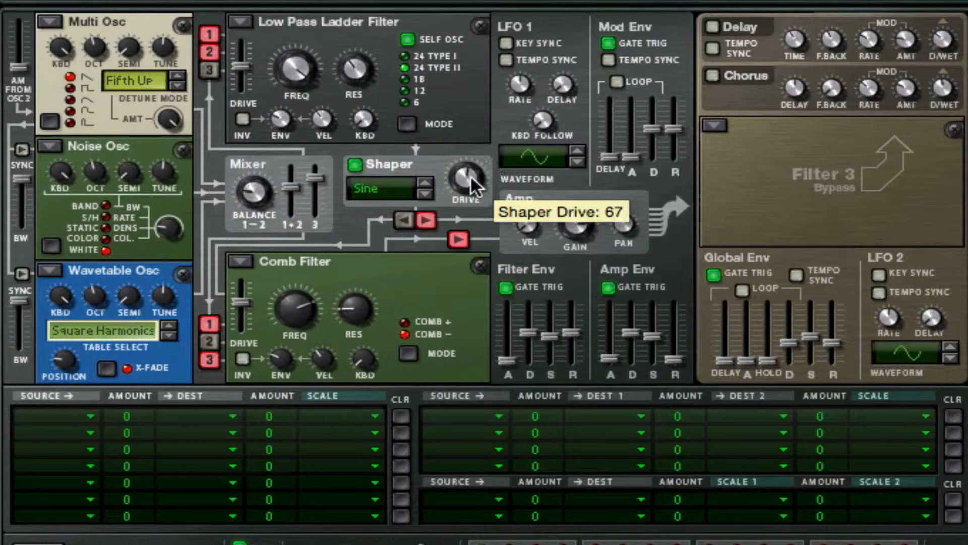
drag(468, 180, 457, 219)
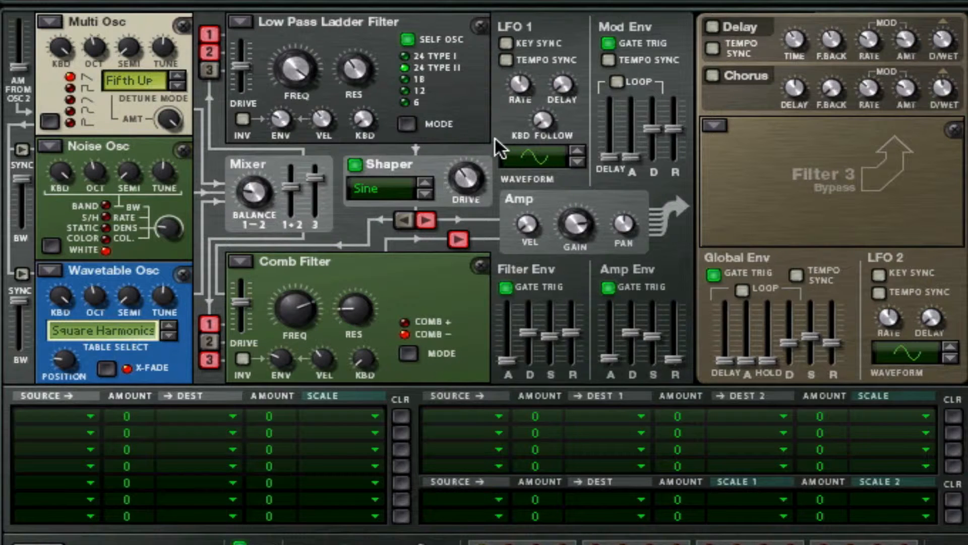
- Enable tempo sync on LFO 1 and adjust its rate
click(507, 57)
drag(507, 80, 541, 29)
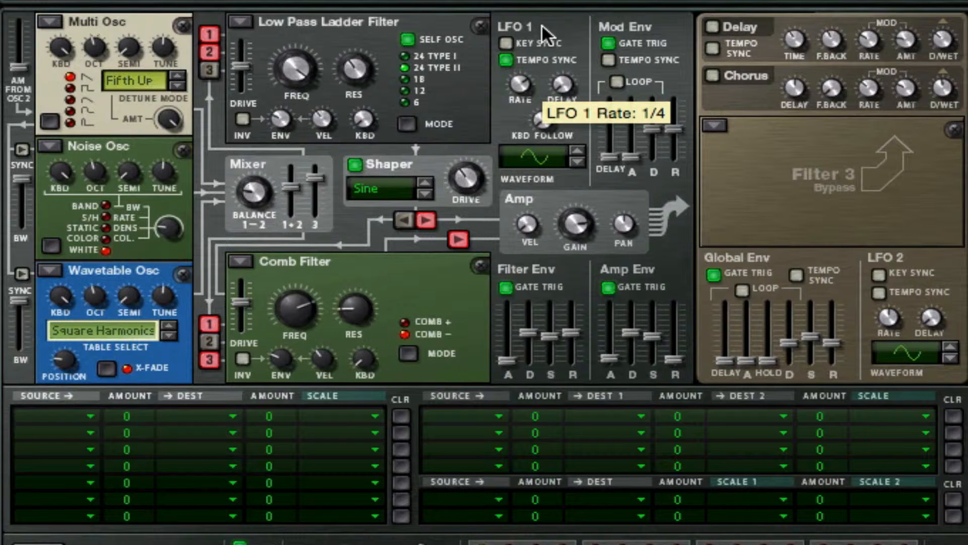
drag(516, 78, 528, 61)
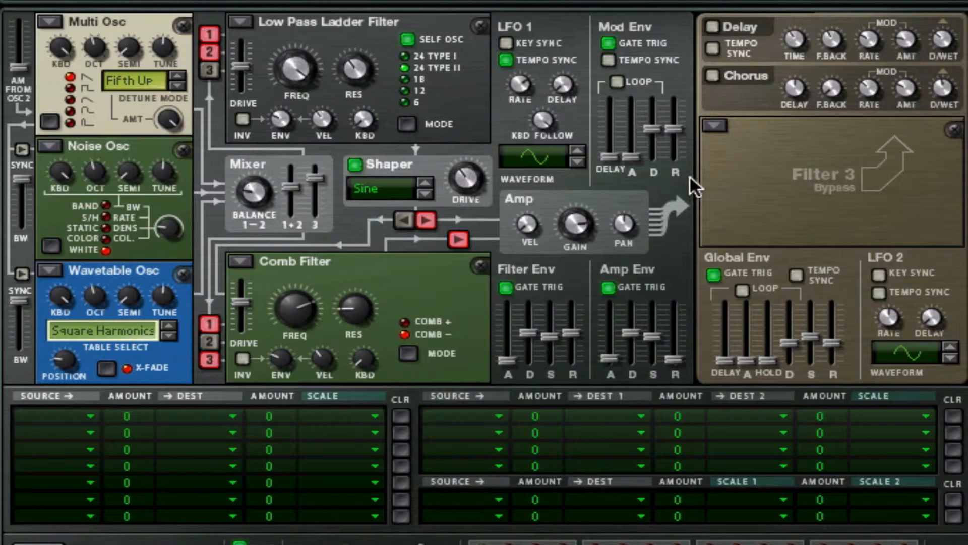
- Enable the Delay effect with tempo sync, and enable the Chorus effect
click(712, 27)
click(713, 49)
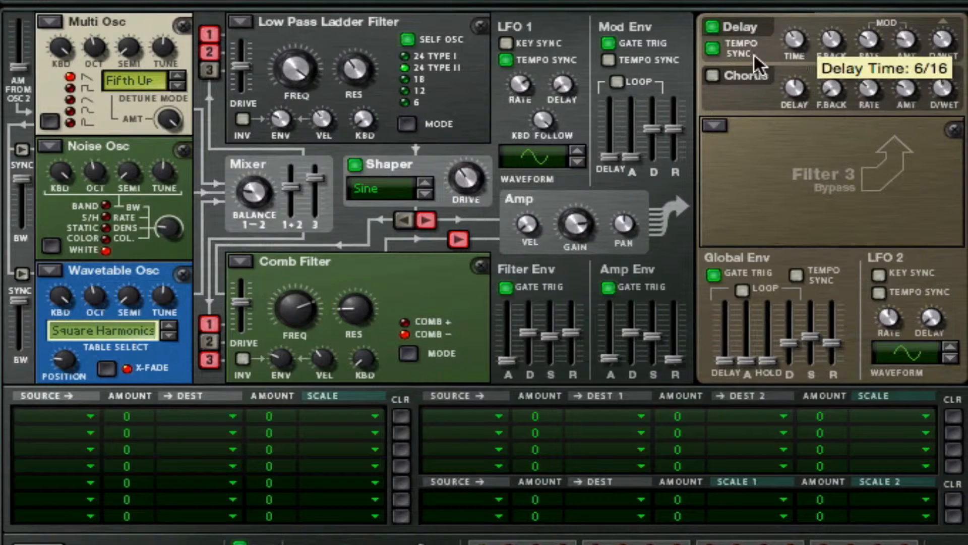
click(712, 76)
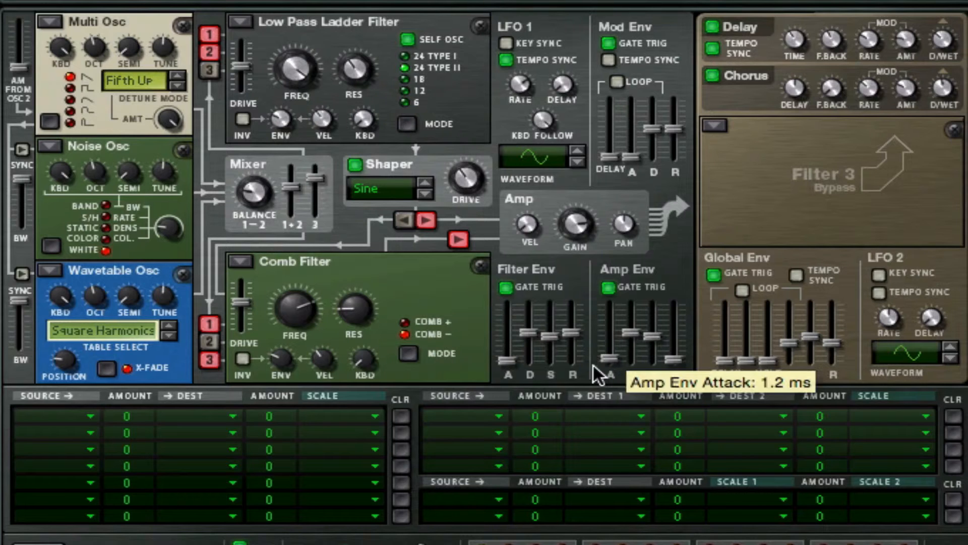
- Shape the Amp Env by raising its attack and sustain, and set its release to 1.60 s
drag(615, 356, 615, 343)
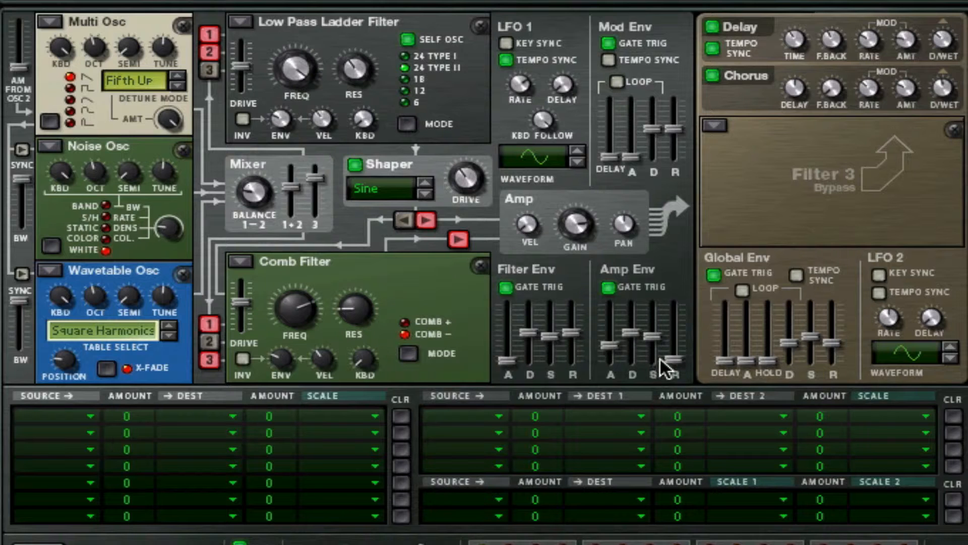
mouse_move(659, 353)
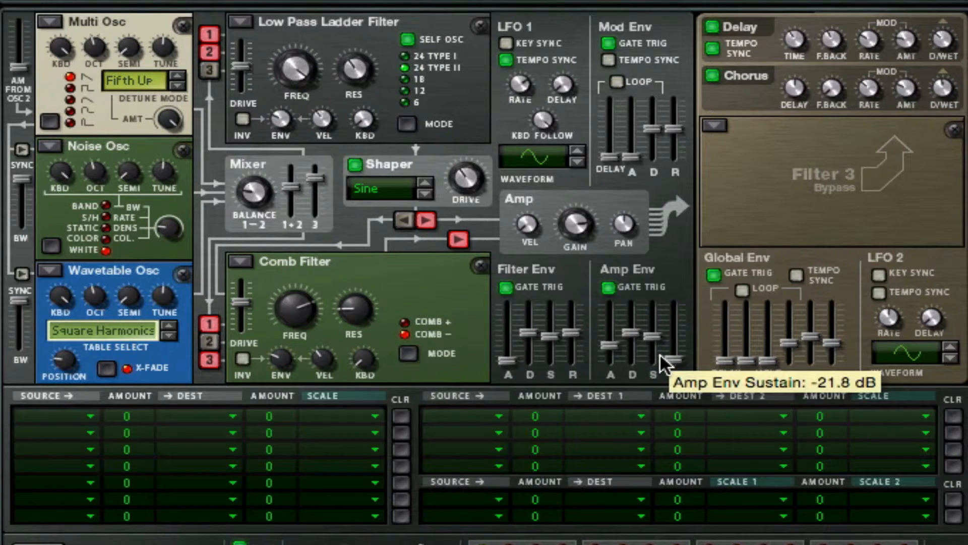
drag(674, 353, 677, 335)
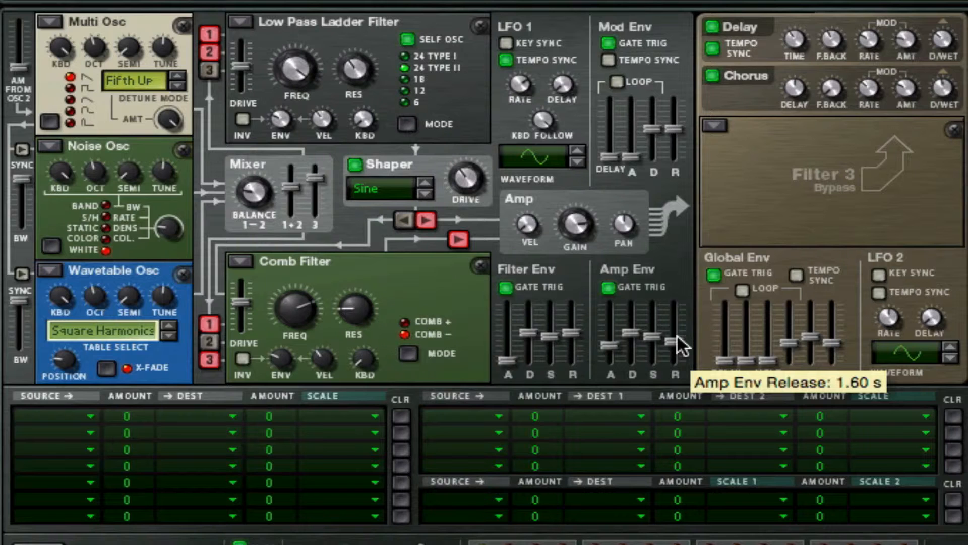
mouse_move(638, 333)
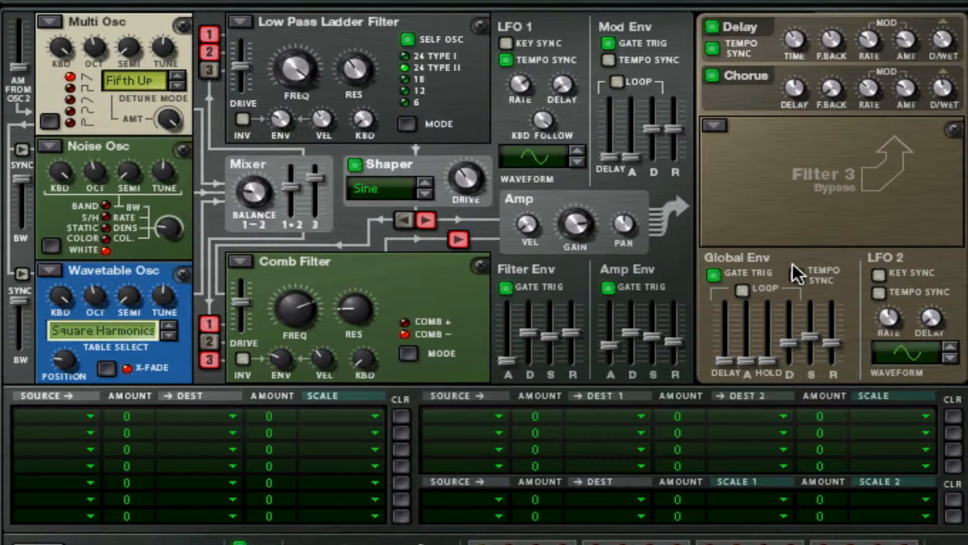
drag(659, 335, 654, 325)
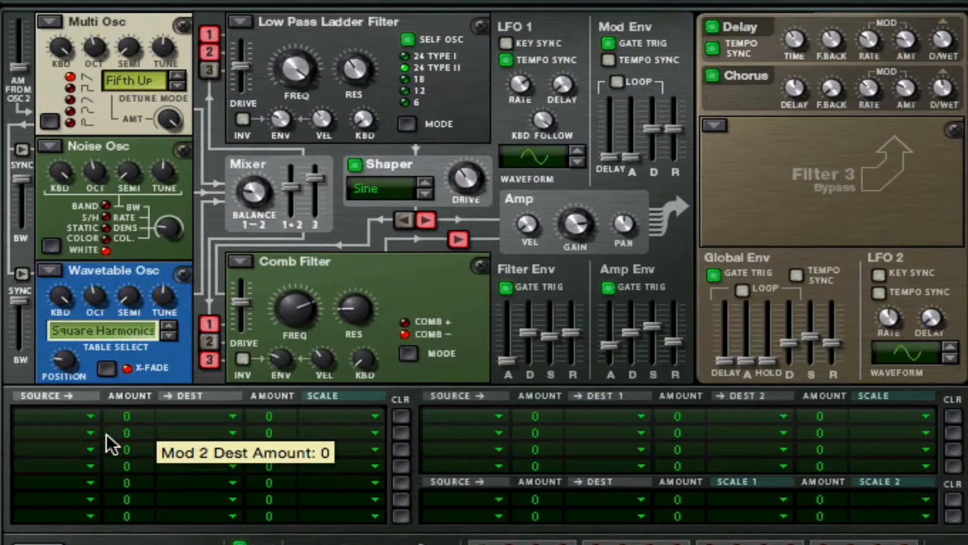
- Route LFO 1 to Amp Pan at amount 68, and choose LFO 1 as source of the first two-destination modulation row
click(28, 412)
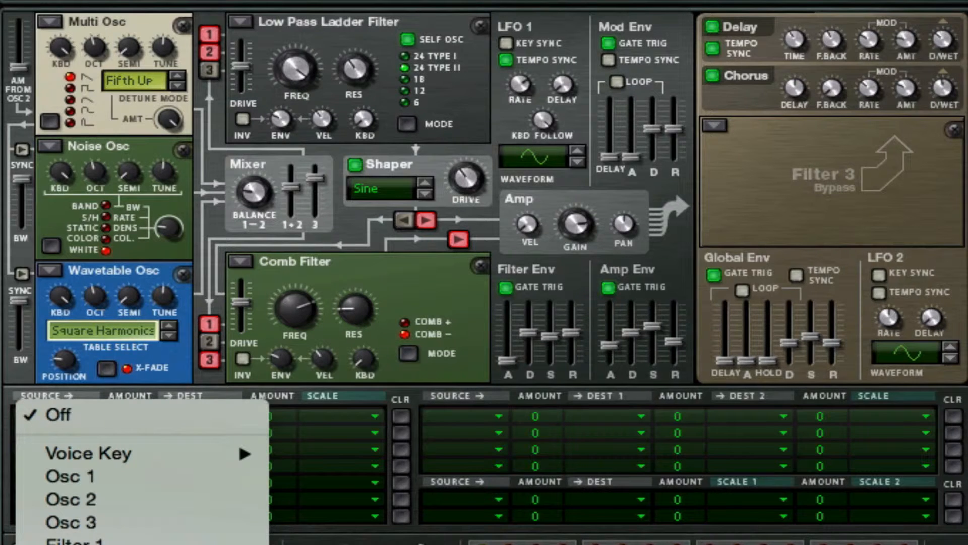
click(66, 544)
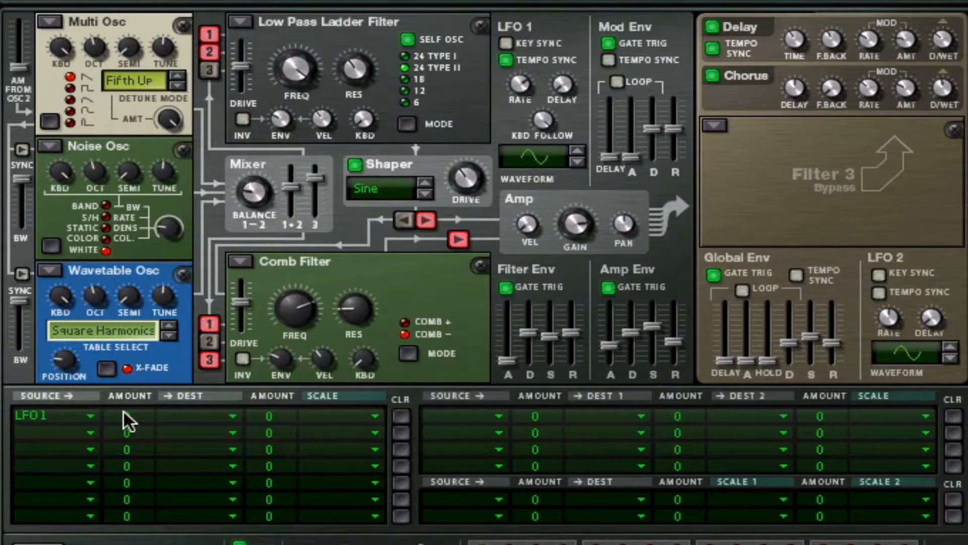
drag(123, 409, 159, 298)
click(225, 418)
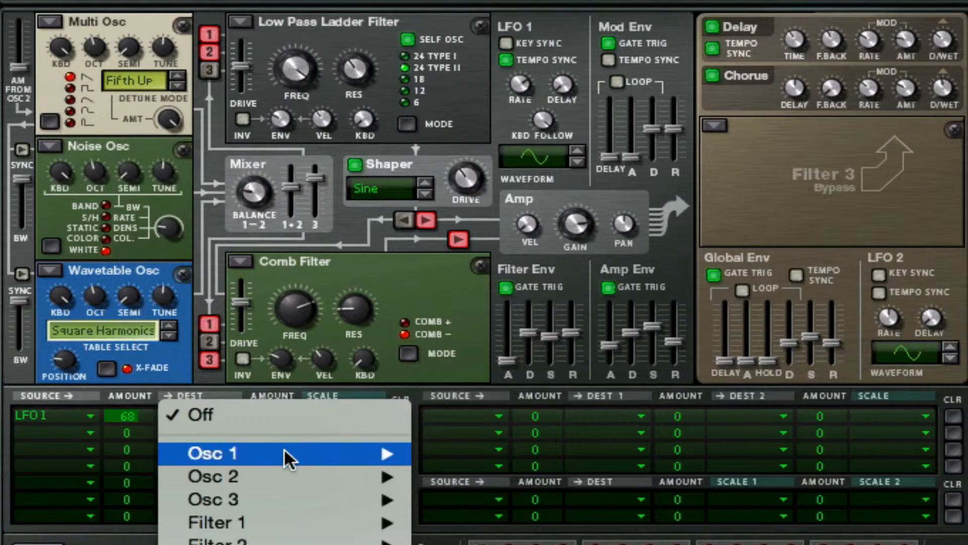
click(454, 544)
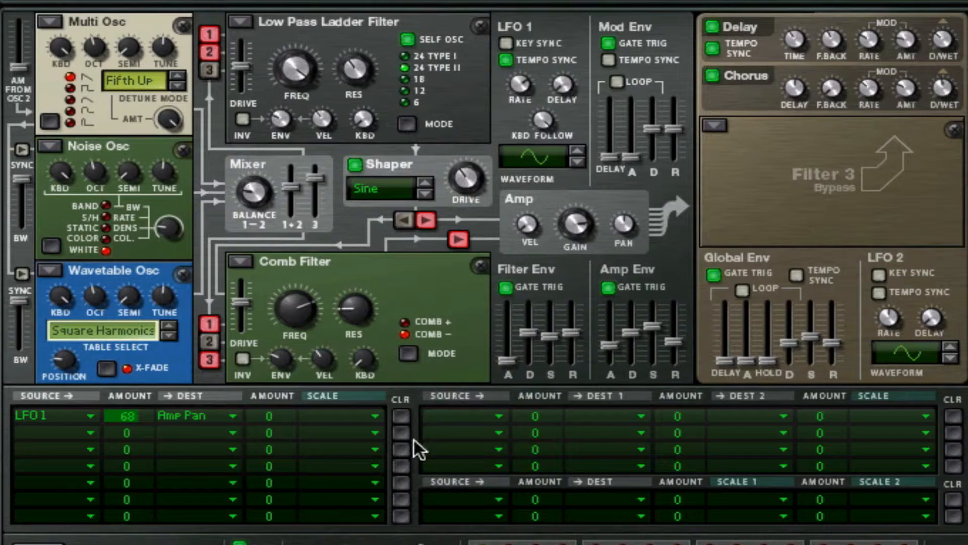
click(498, 416)
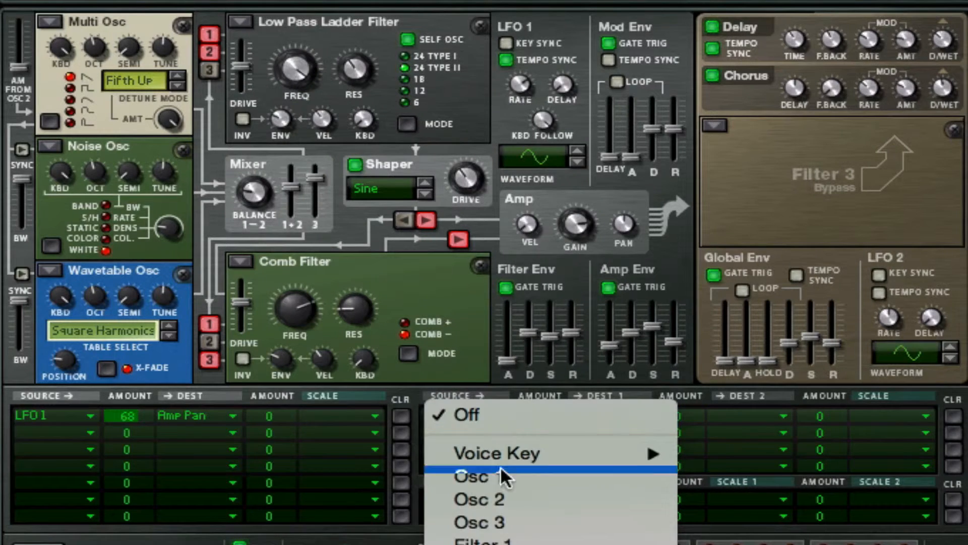
click(474, 544)
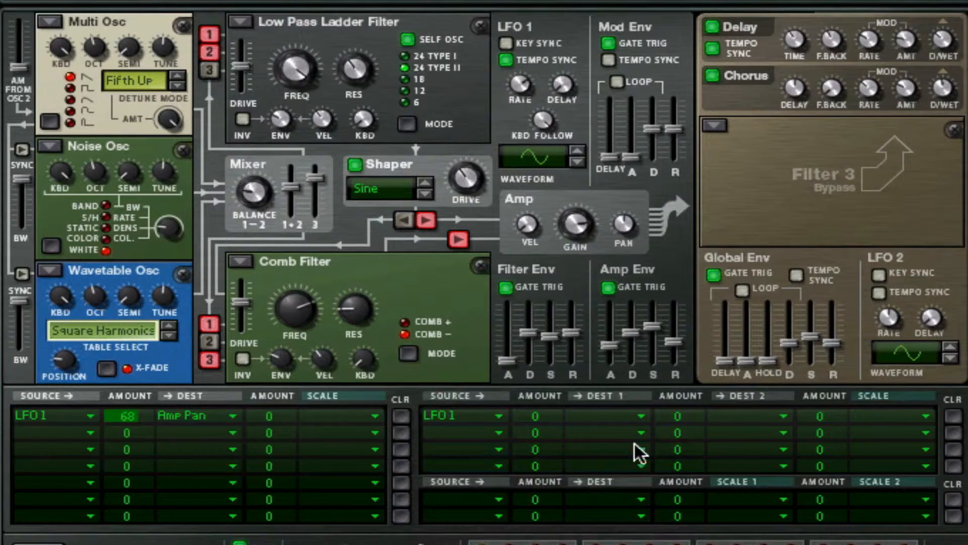
- Set filter 3 to Formant, slightly raise its drive, and adjust its gender
click(722, 128)
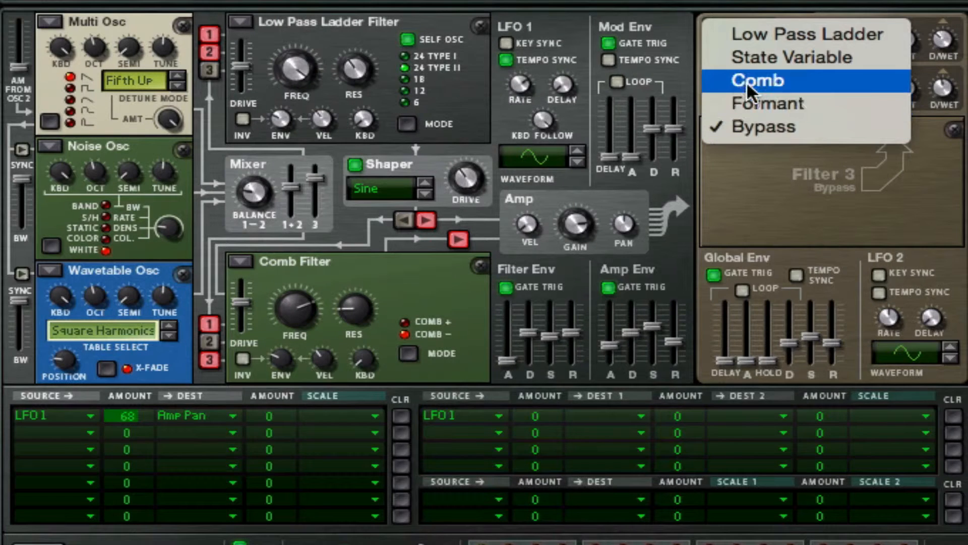
click(745, 103)
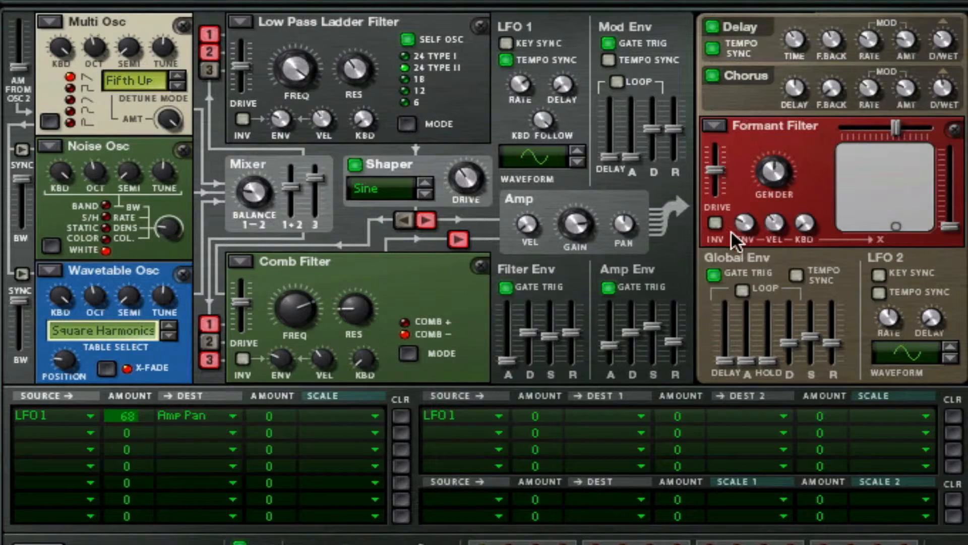
drag(710, 173, 712, 164)
drag(758, 171, 764, 101)
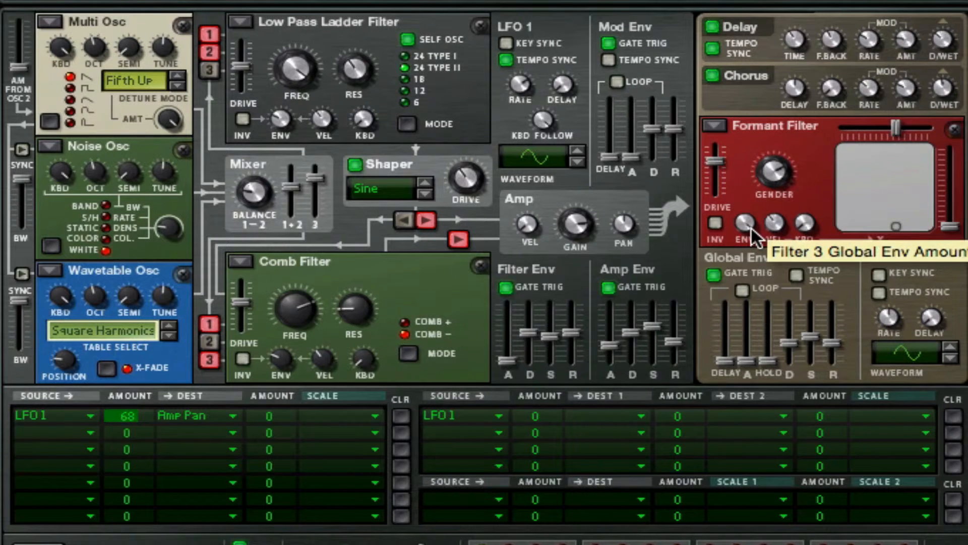
- Invert the Formant filter's envelope, and lower the Filter Env's decay, sustain and release to minimum
click(715, 223)
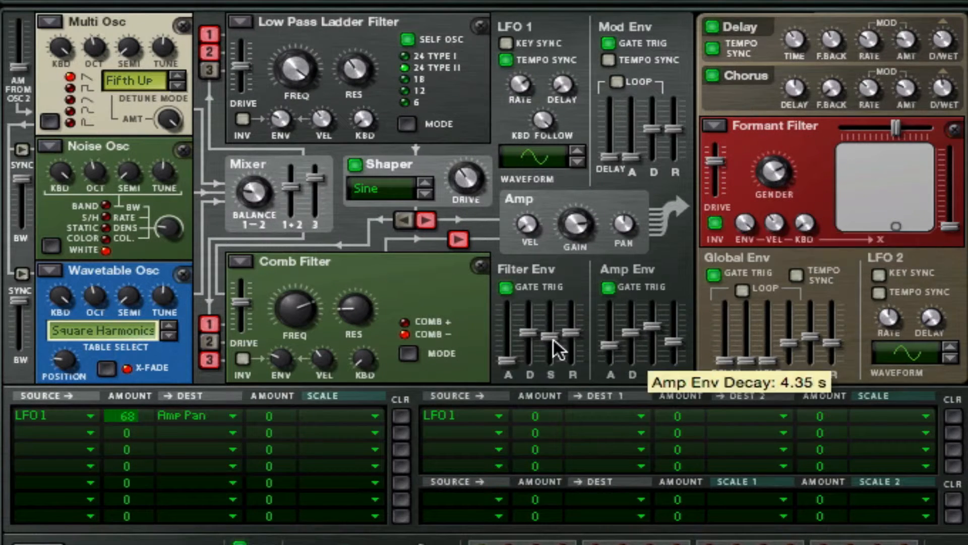
drag(530, 332, 564, 386)
drag(571, 331, 575, 422)
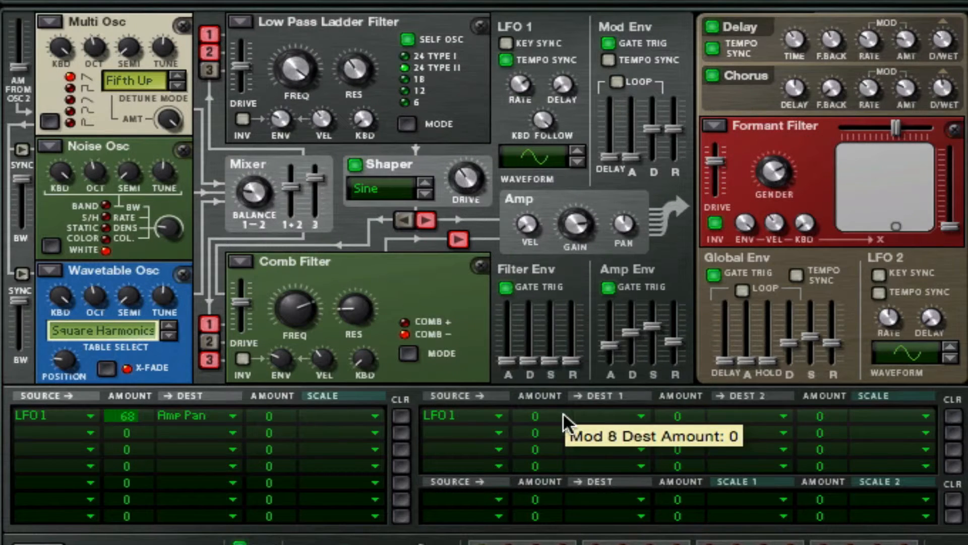
- Assign Filt3 X and Filt3 Y as the two destinations of the second LFO 1 routing, and raise both amounts
click(579, 415)
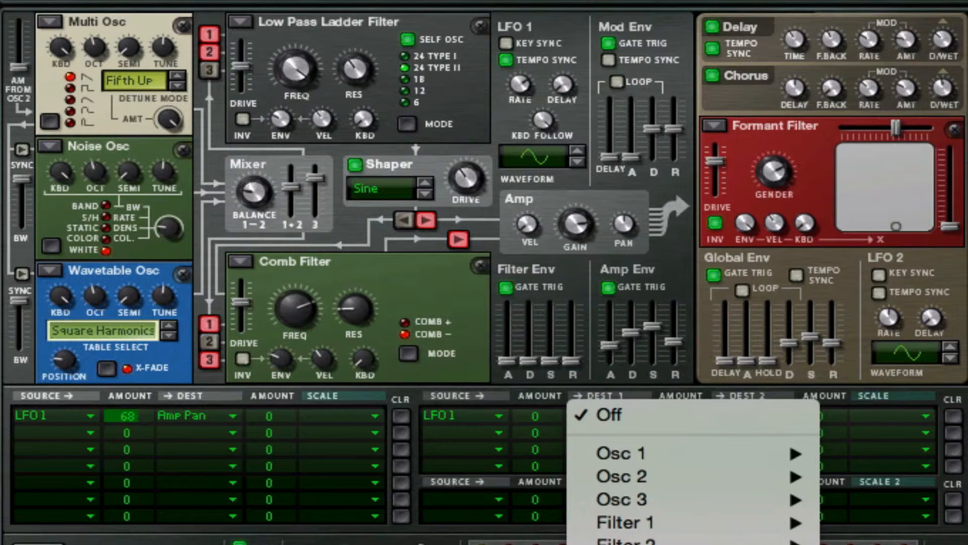
click(858, 544)
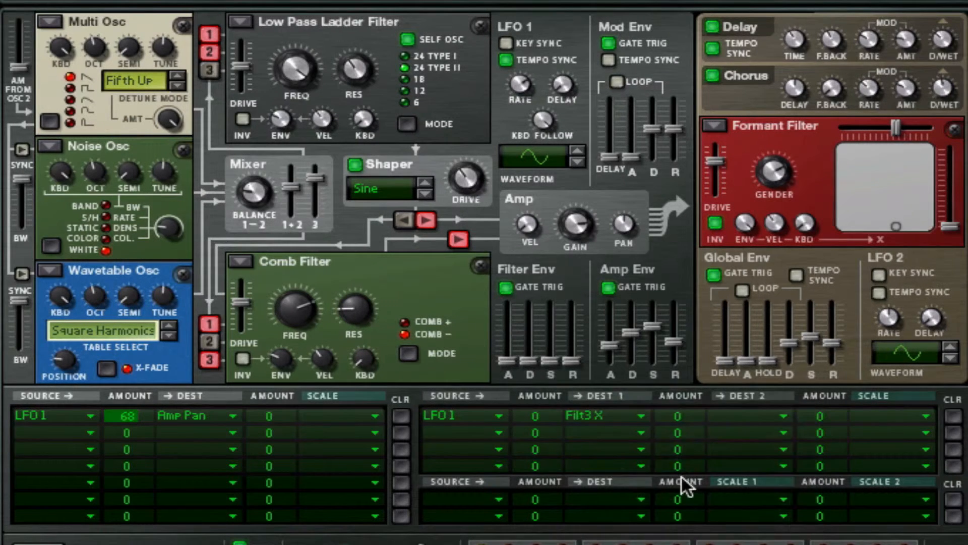
click(718, 410)
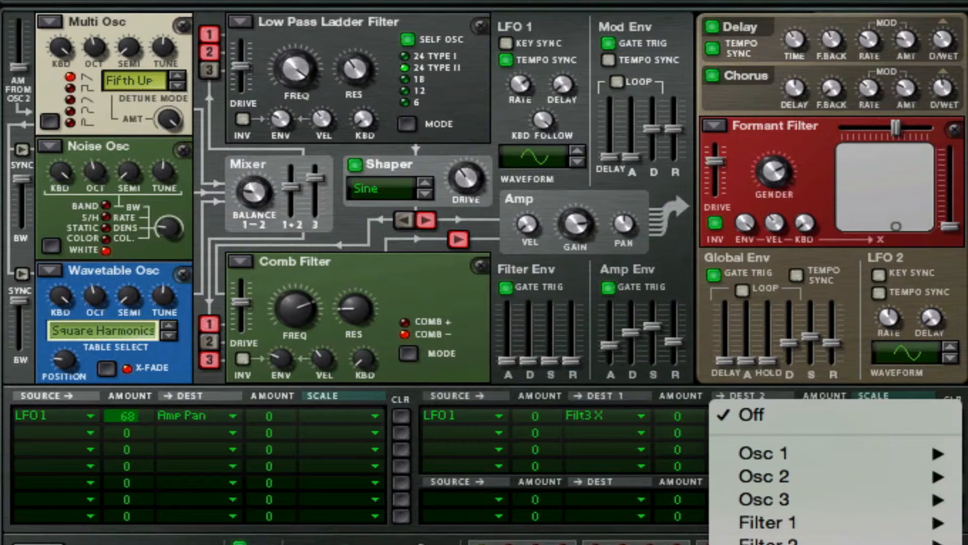
click(857, 544)
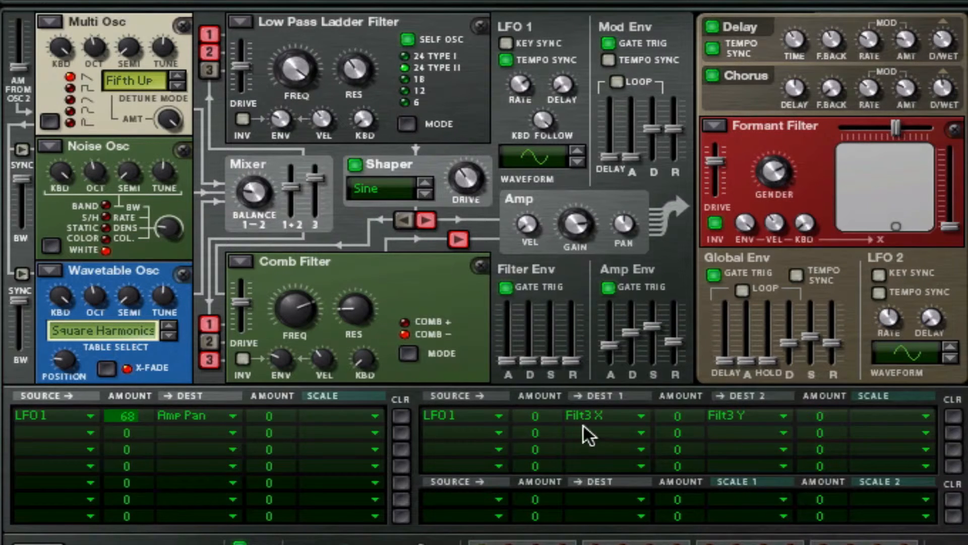
drag(537, 413, 551, 359)
drag(666, 412, 681, 361)
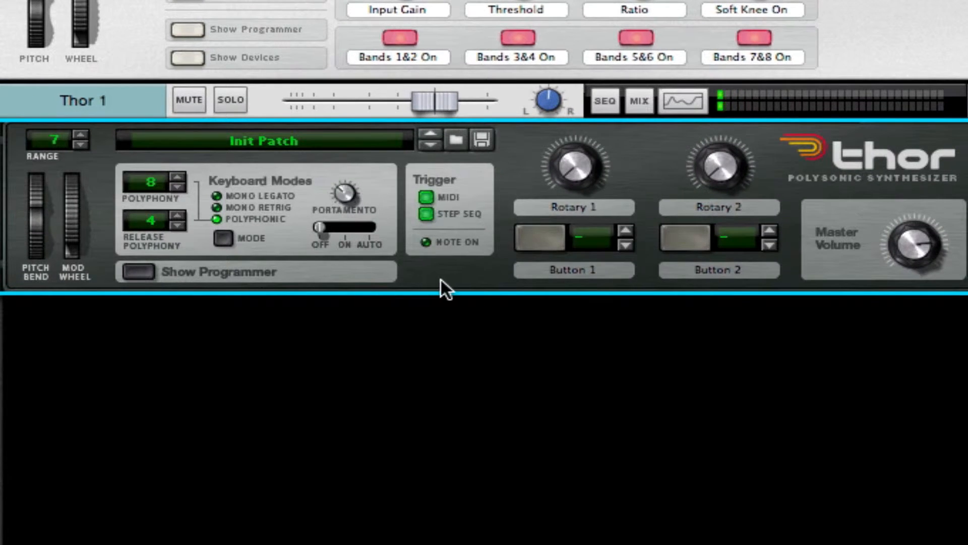
- Add a Pulveriser effect after the Thor
right_click(441, 279)
mouse_move(585, 398)
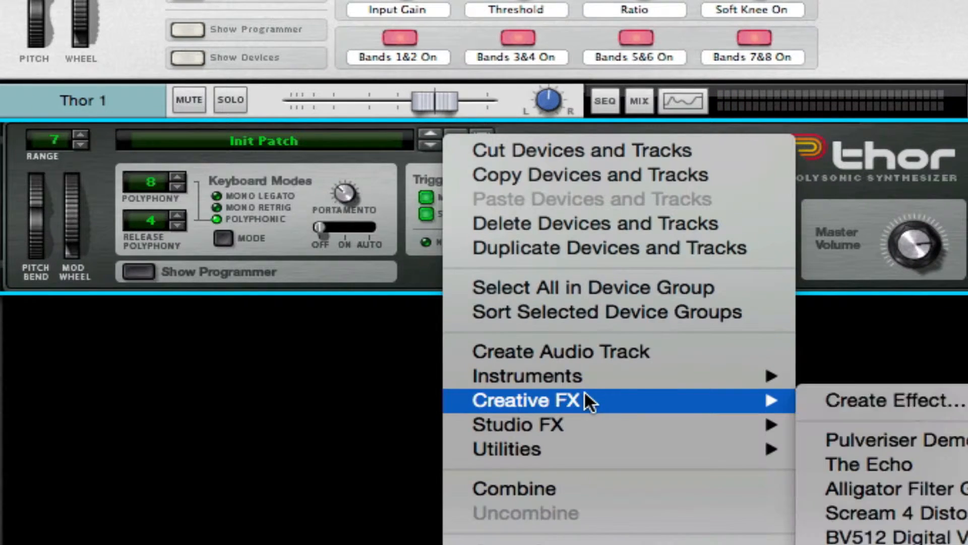
click(917, 435)
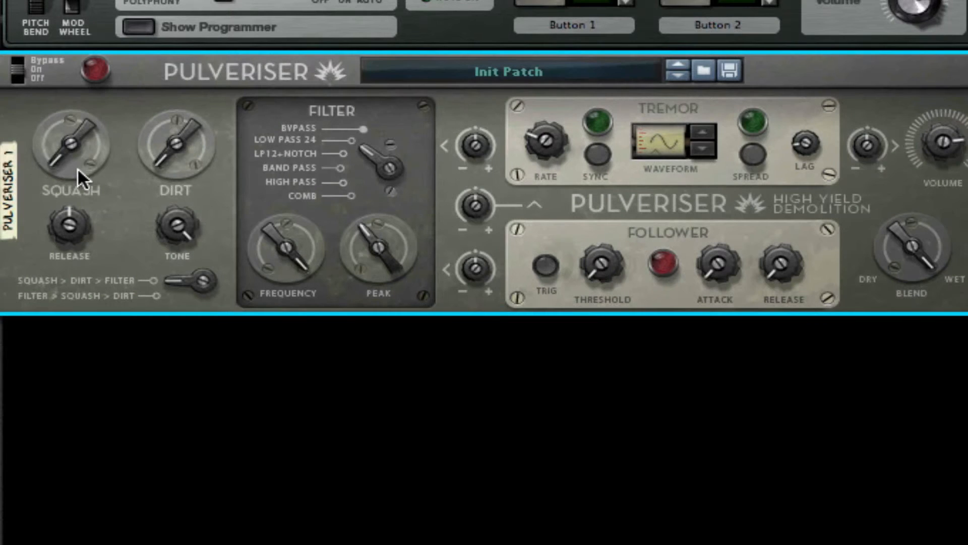
- Raise the Pulveriser's squash, set its filter to High Pass with a lower frequency, and enable tremor spread
drag(78, 169, 80, 77)
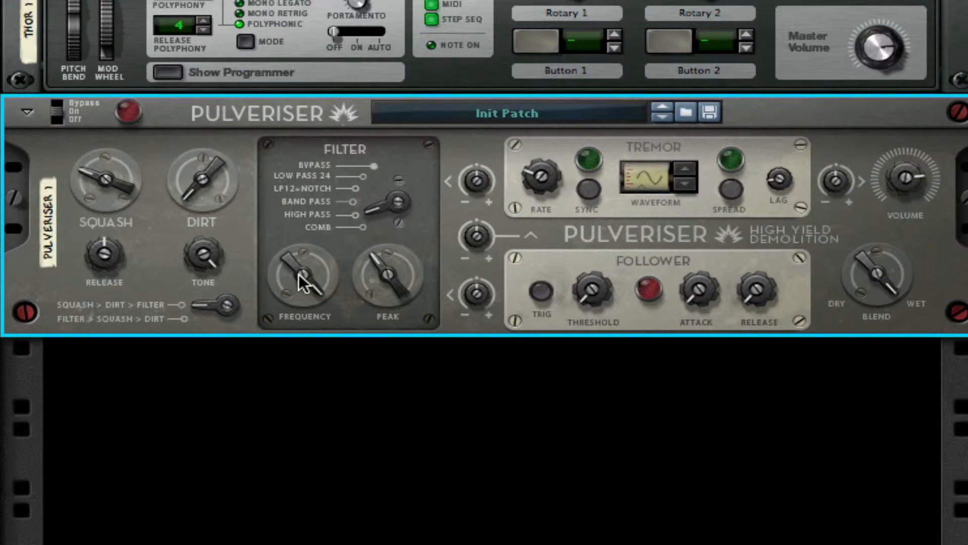
drag(298, 274, 333, 495)
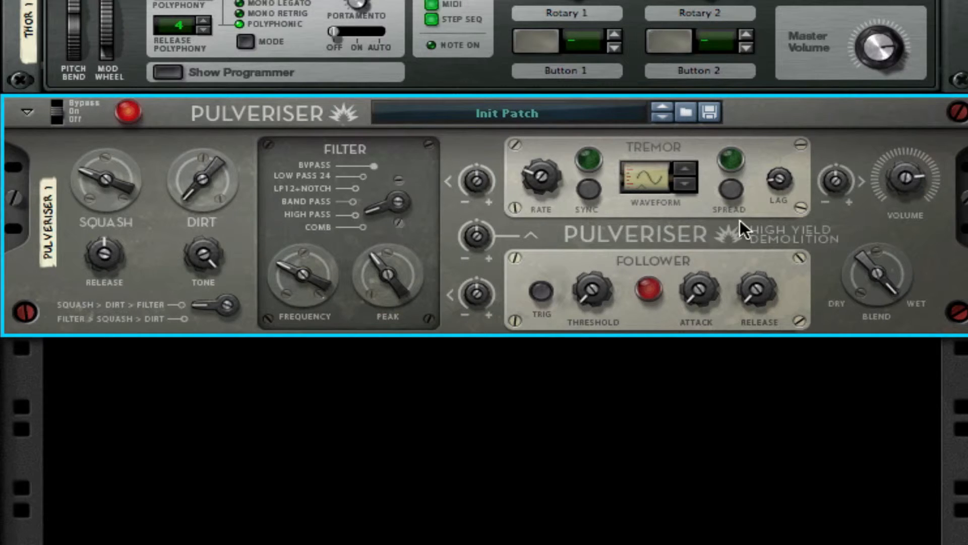
click(731, 189)
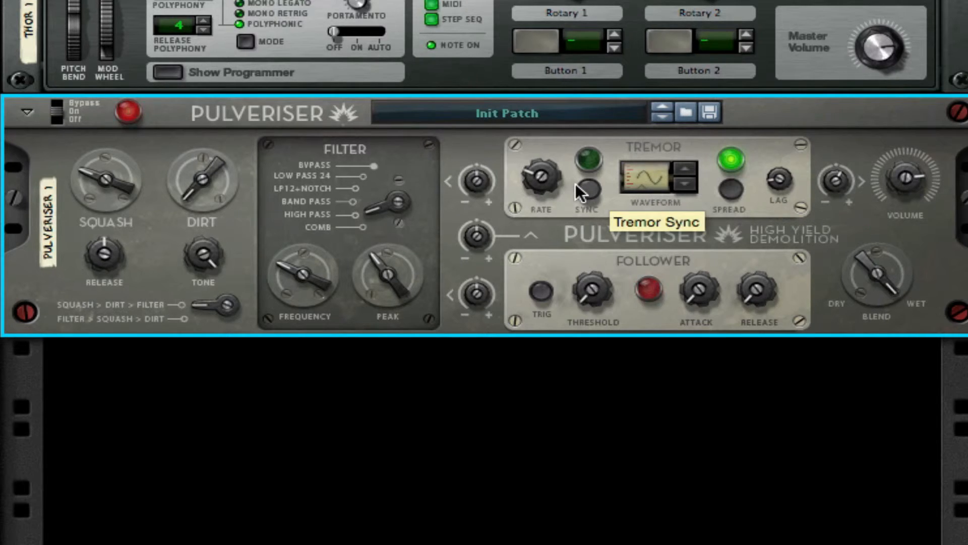
- Add an MClass Equalizer after the Pulveriser and configure it with Lo Cut and a narrow Param 1 cut of about -18 dB
right_click(775, 233)
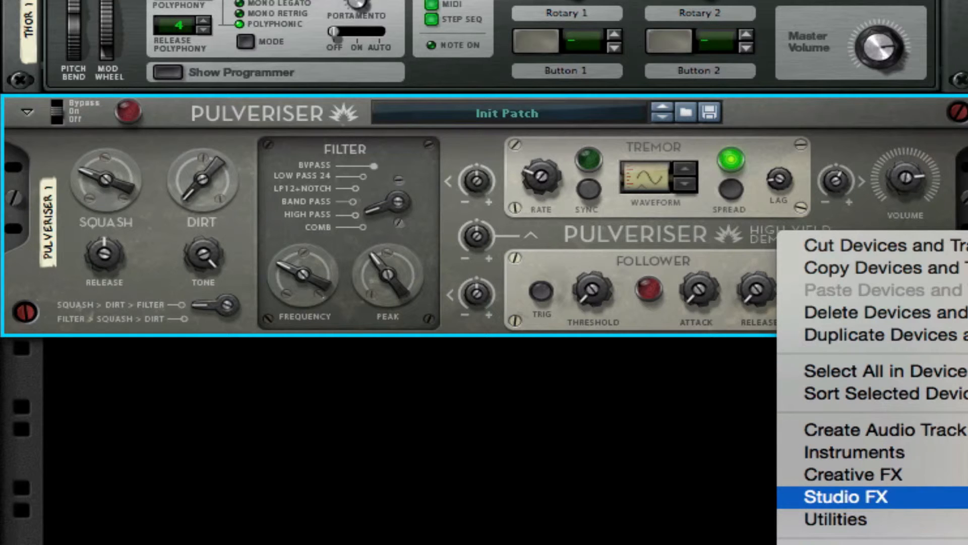
click(964, 496)
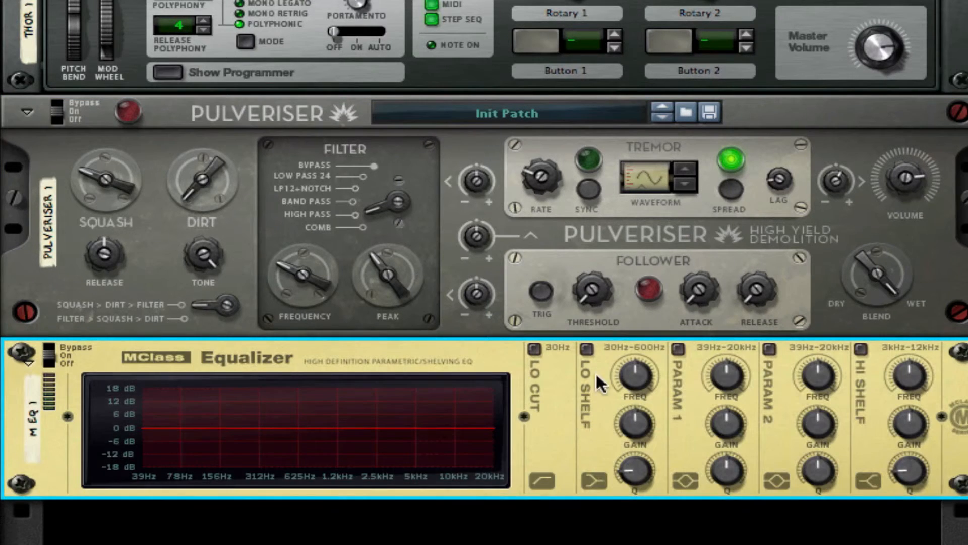
click(678, 348)
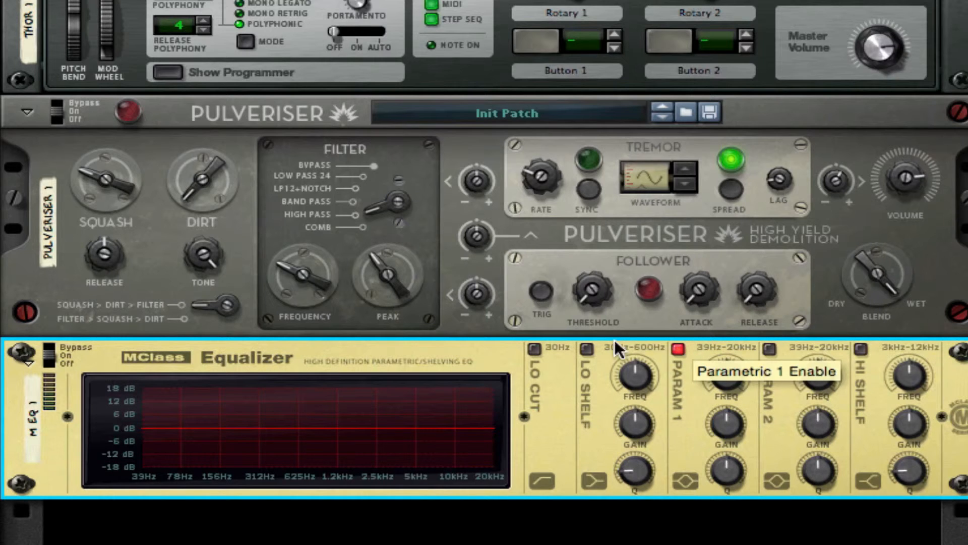
click(535, 348)
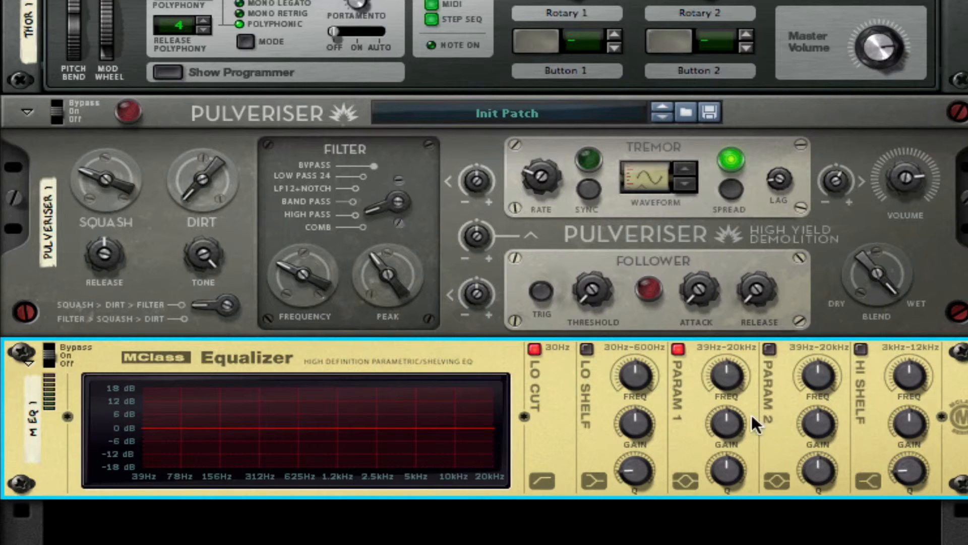
drag(727, 418, 727, 444)
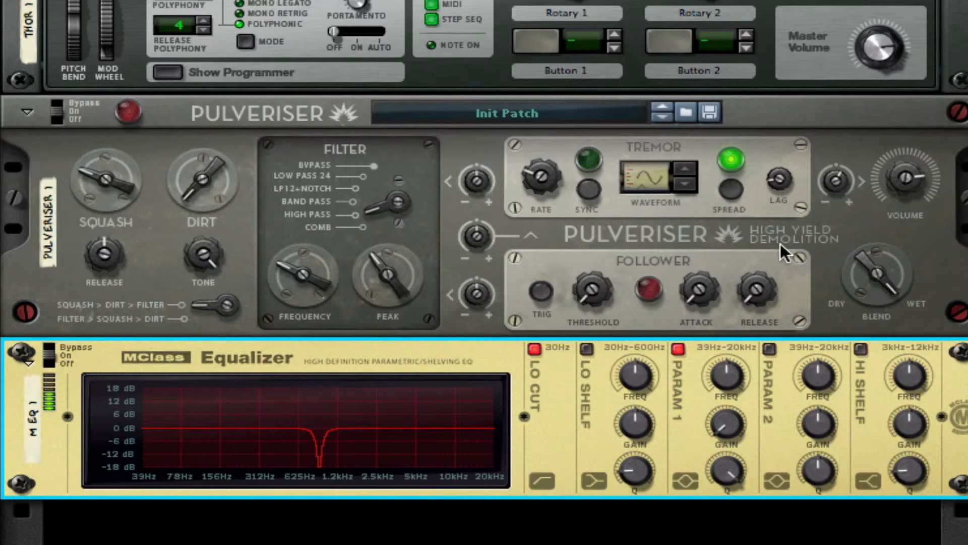
- Add an MClass Maximizer after the Equalizer, and select the Thor
right_click(687, 453)
click(958, 537)
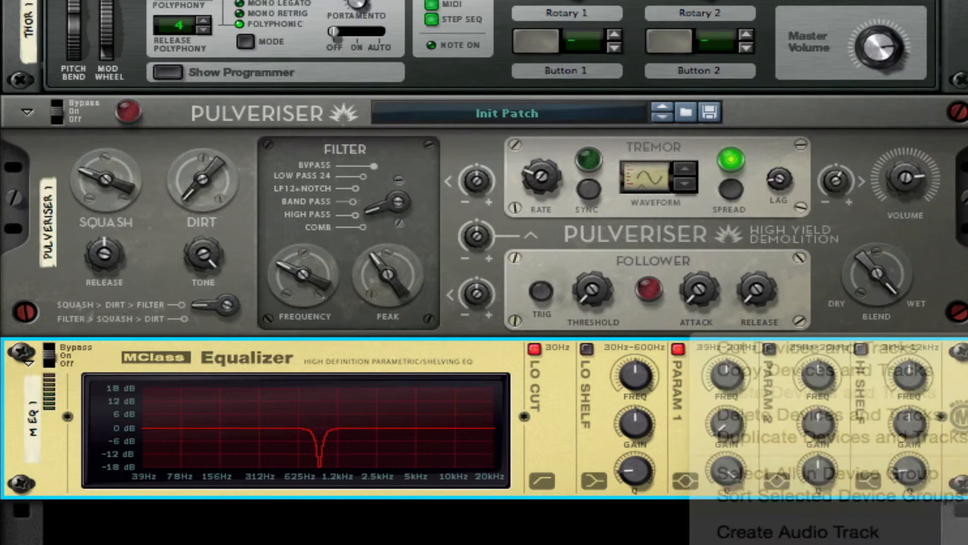
scroll(497, 164, down, 1)
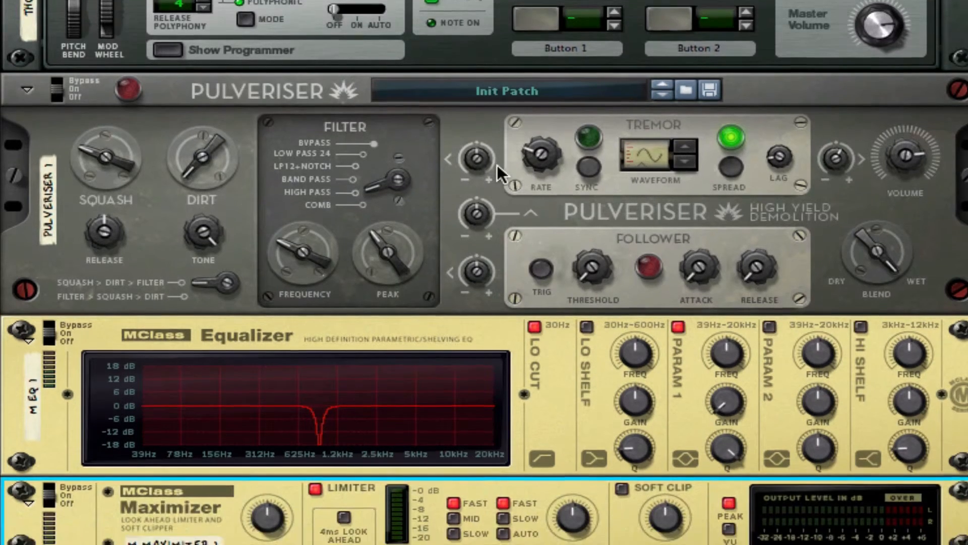
click(872, 30)
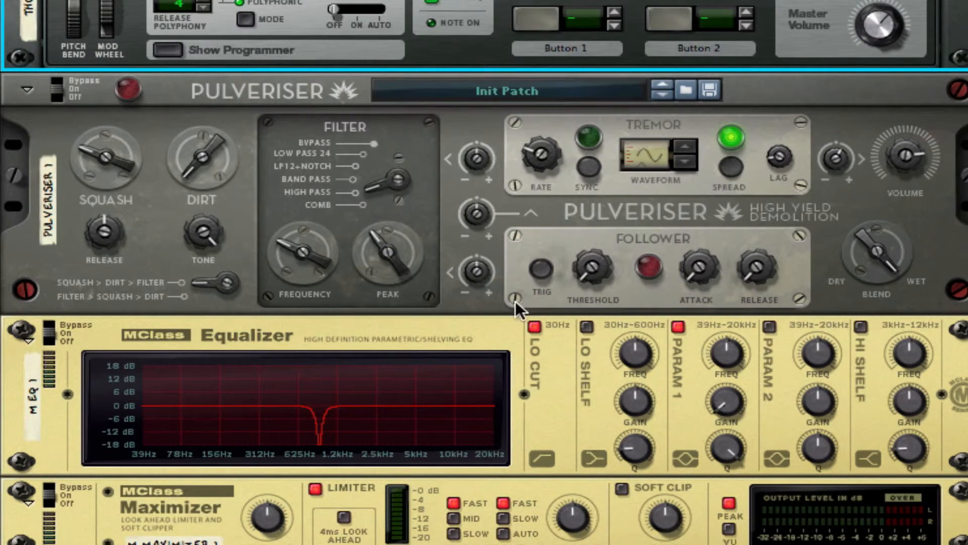
- Turn off the Maximizer's limiter, set its release to Auto, and enable Soft Clip with an amount of 127
scroll(328, 403, down, 5)
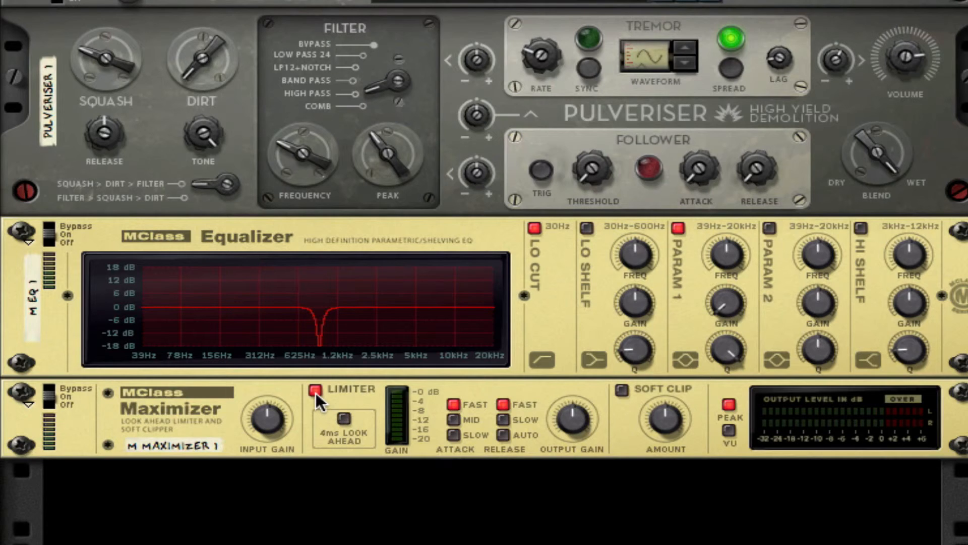
click(315, 390)
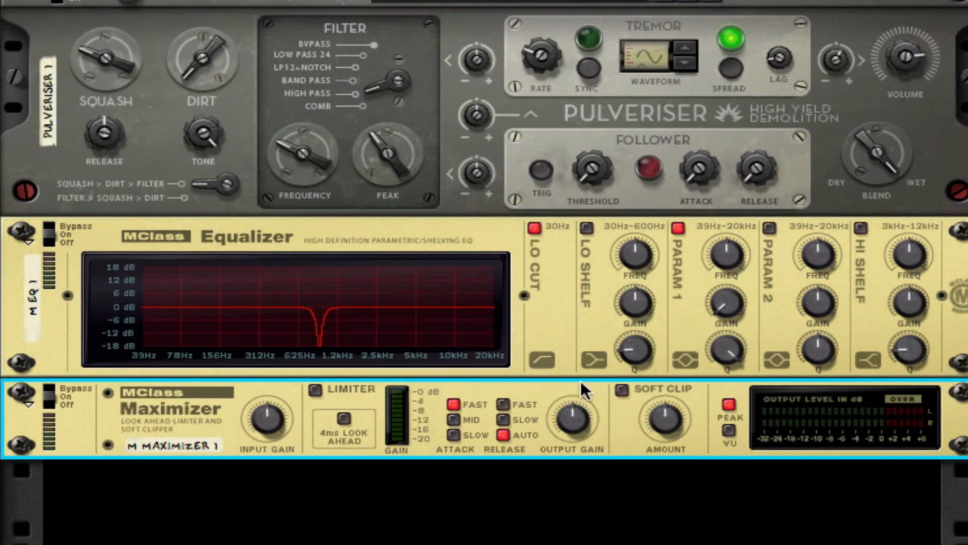
click(621, 390)
drag(660, 419, 662, 394)
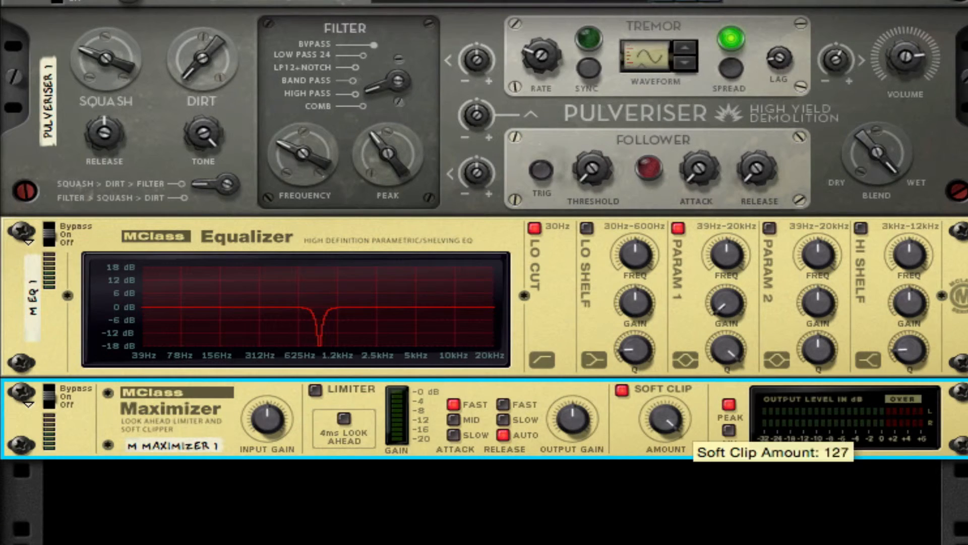
scroll(577, 446, up, 2)
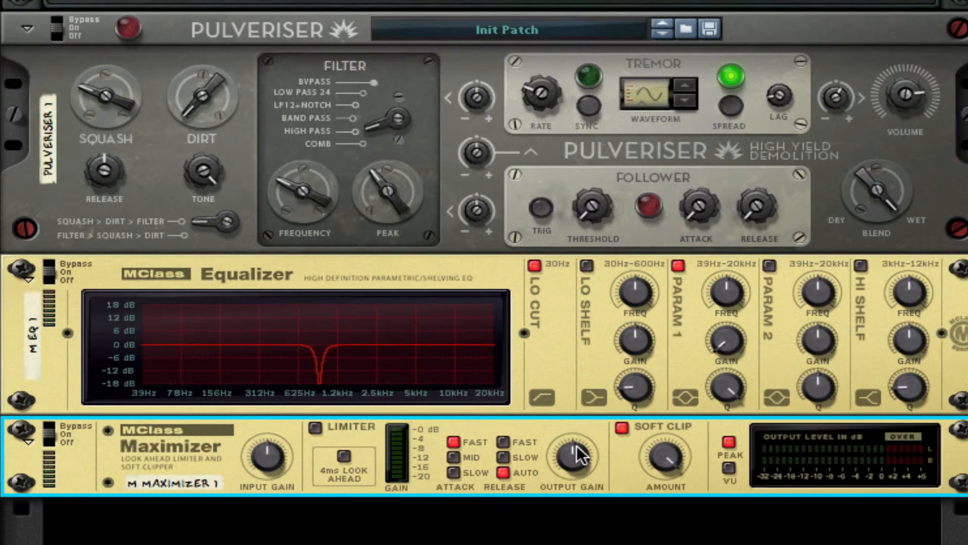